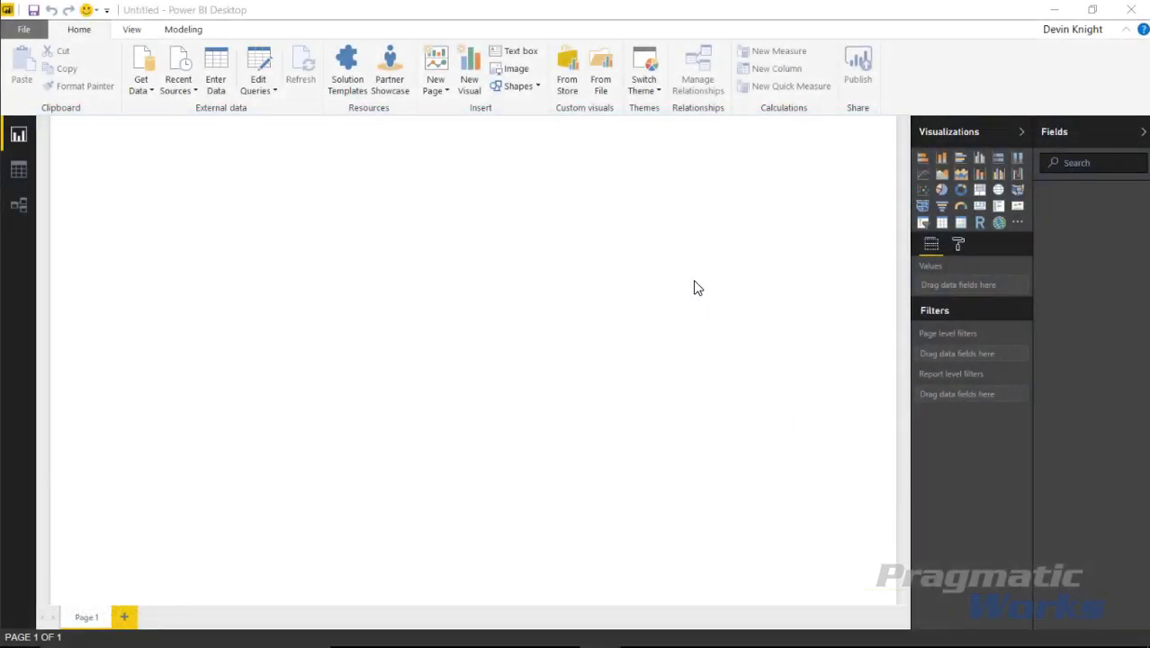
- Import the Sales table from the Regional Sales.xlsx Excel workbook into the report
{"action": "left_click", "coordinate": [142, 88]}
{"action": "left_click", "coordinate": [180, 132]}
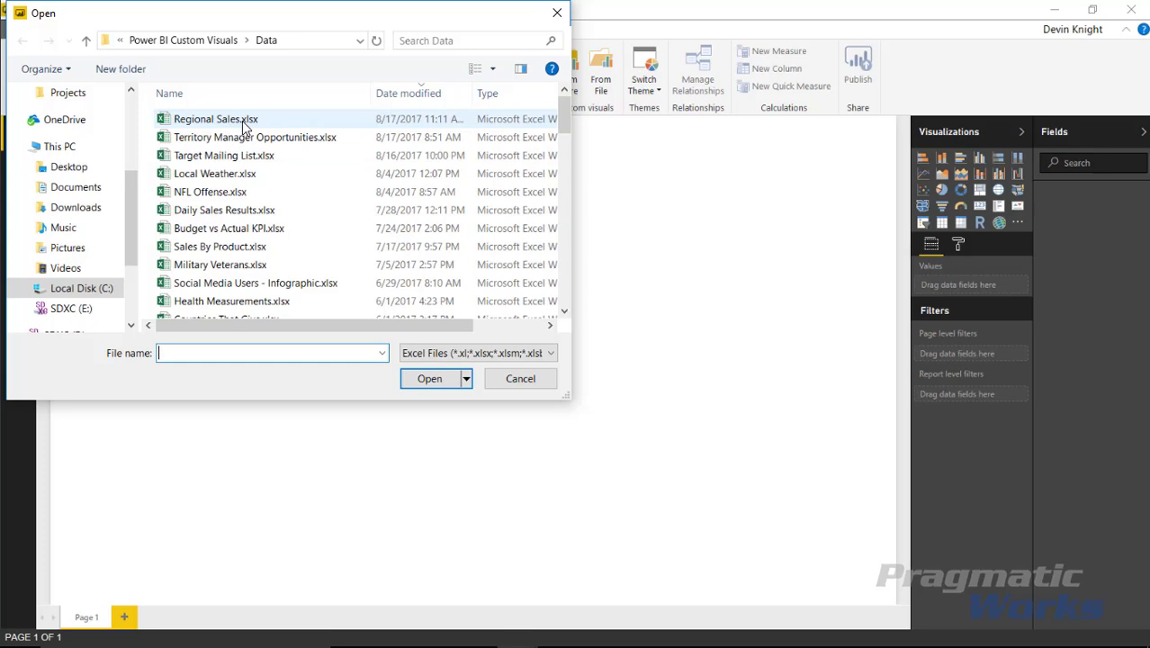
{"action": "left_click", "coordinate": [243, 126]}
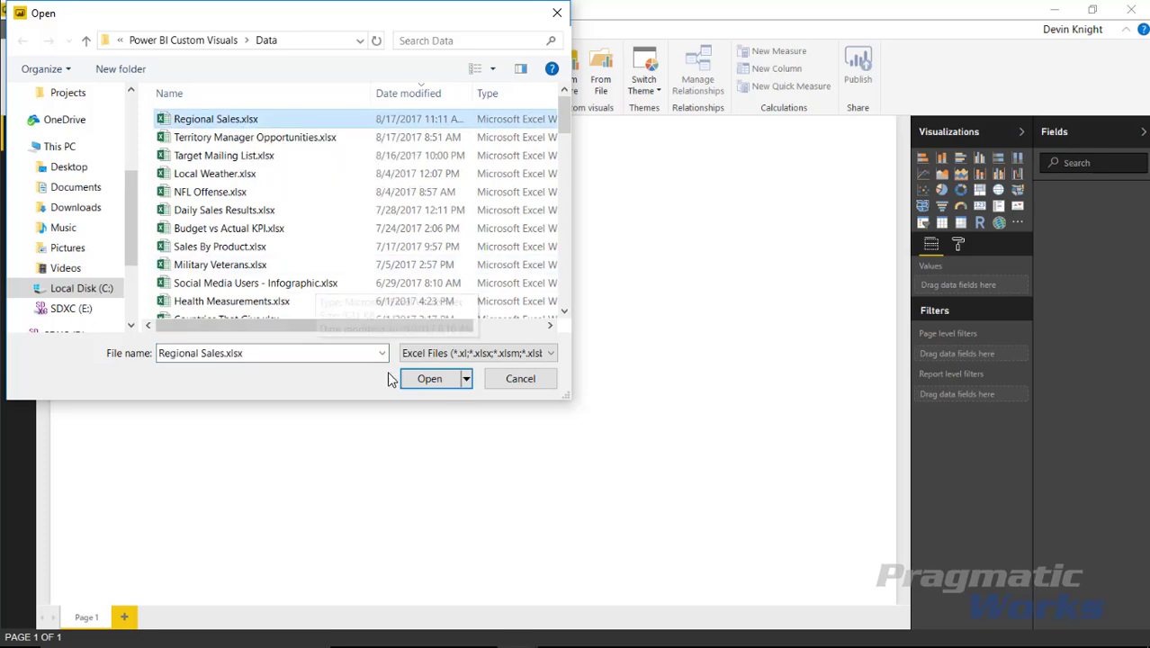
{"action": "left_click", "coordinate": [417, 379]}
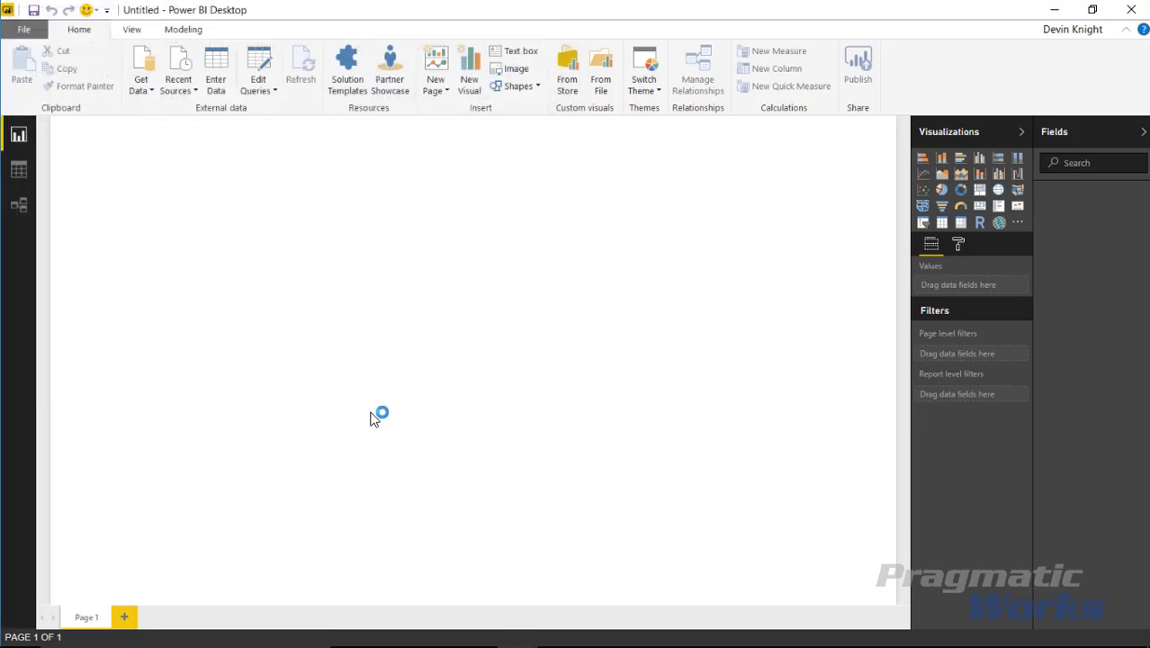
{"action": "left_click", "coordinate": [256, 169]}
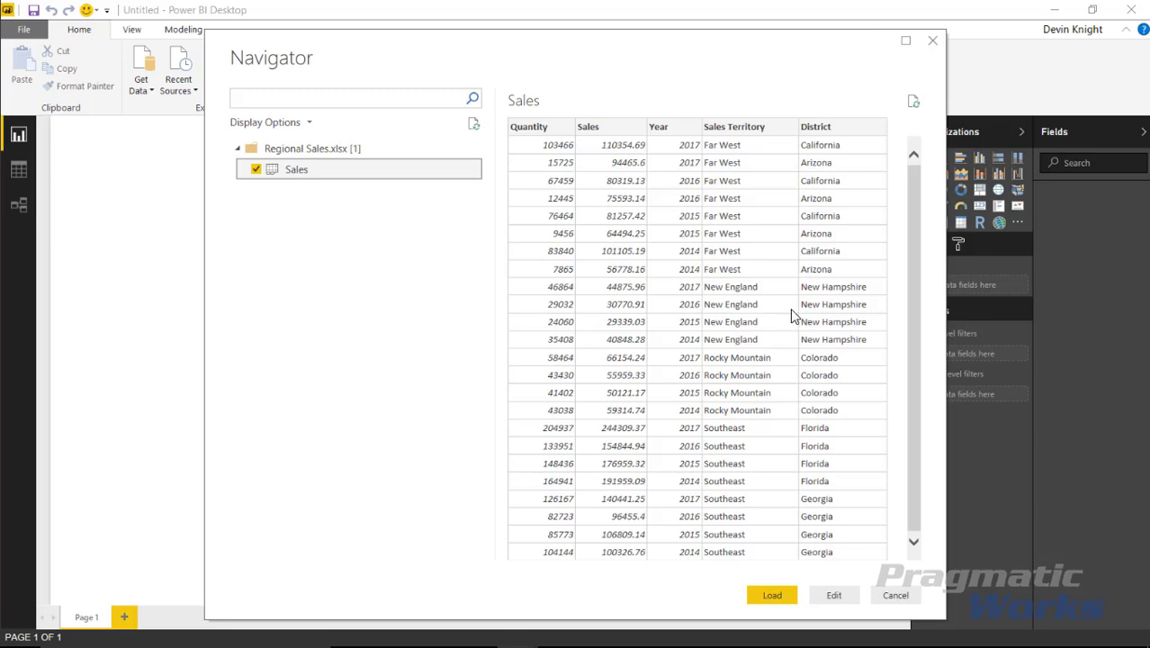
{"action": "left_click", "coordinate": [783, 594]}
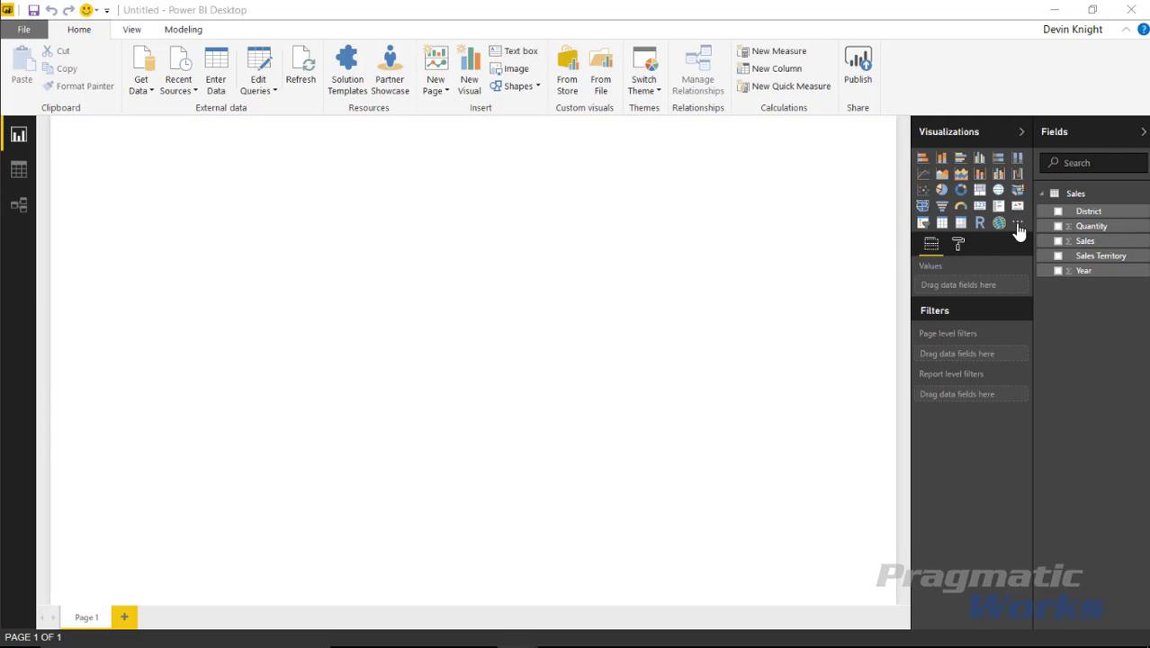
- Search the visuals store for 'dot p' and add Dot Plot by MAQ Software
{"action": "left_click", "coordinate": [569, 71]}
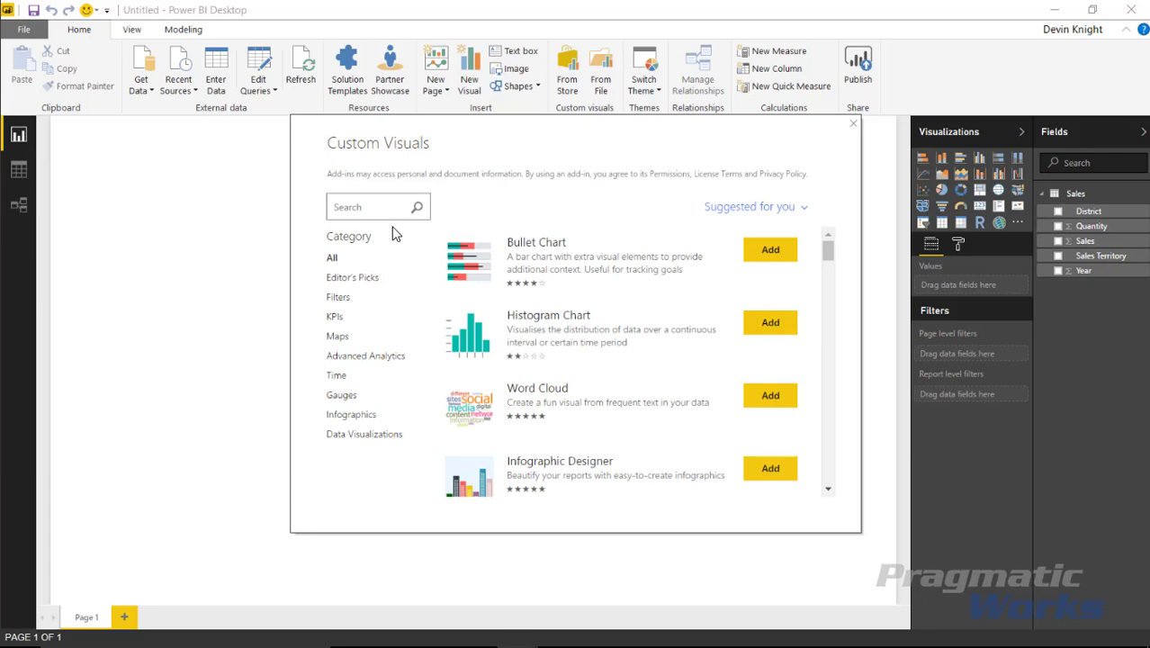
{"action": "type", "text": "dot plot"}
{"action": "key", "text": "Return"}
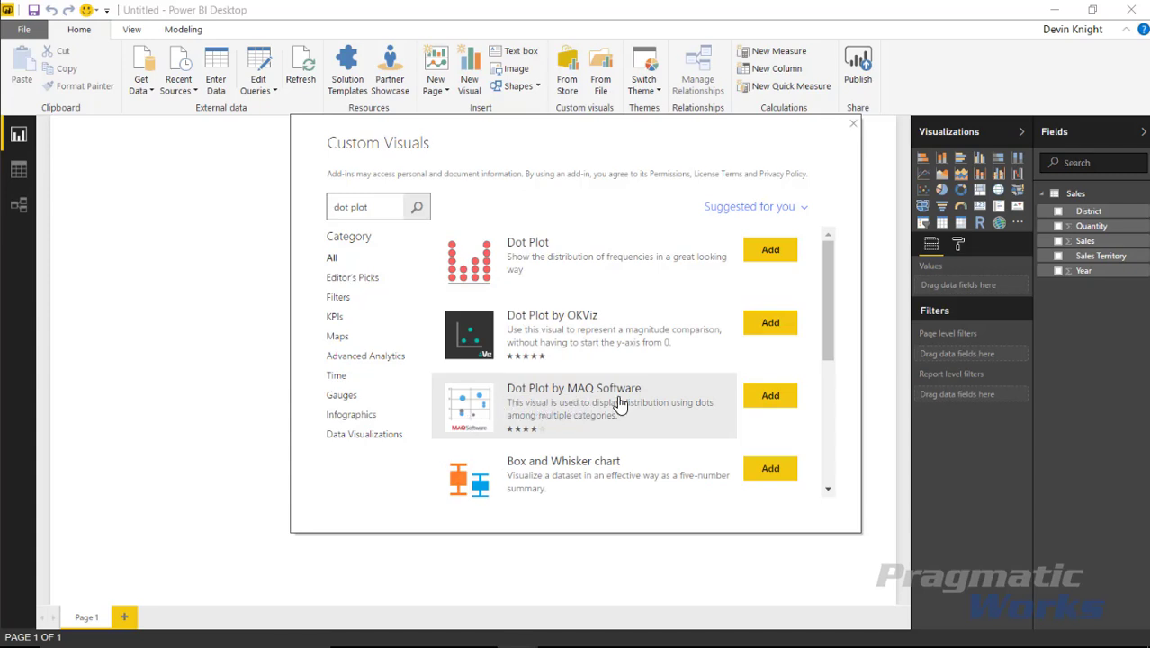
{"action": "left_click", "coordinate": [681, 401]}
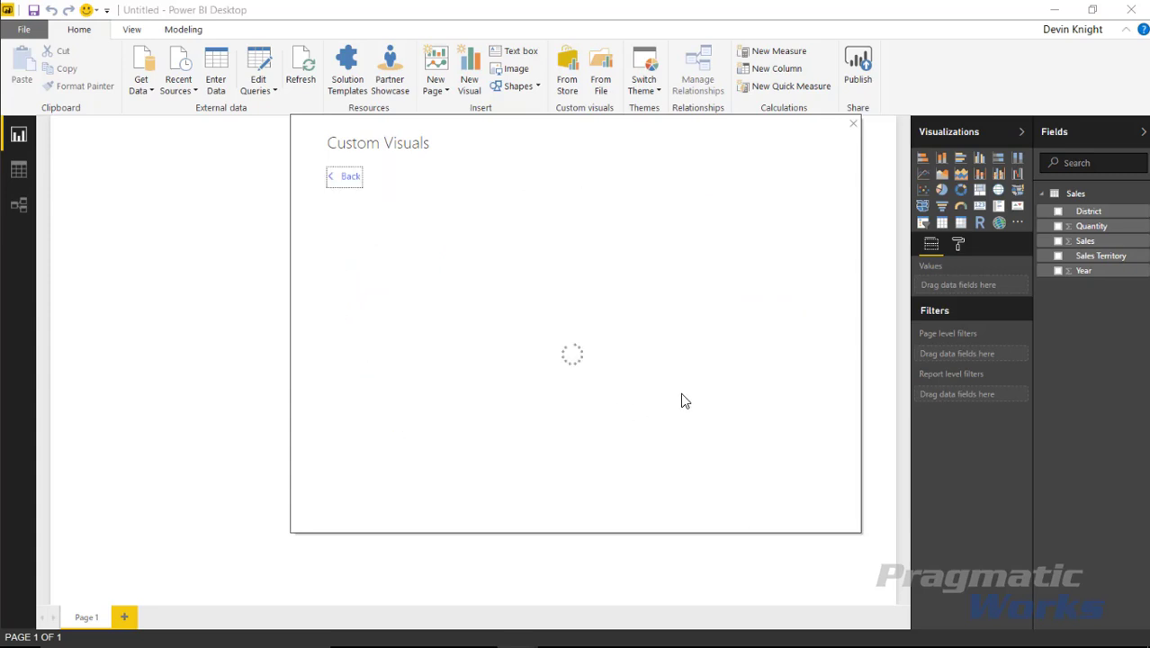
{"action": "left_click", "coordinate": [354, 334]}
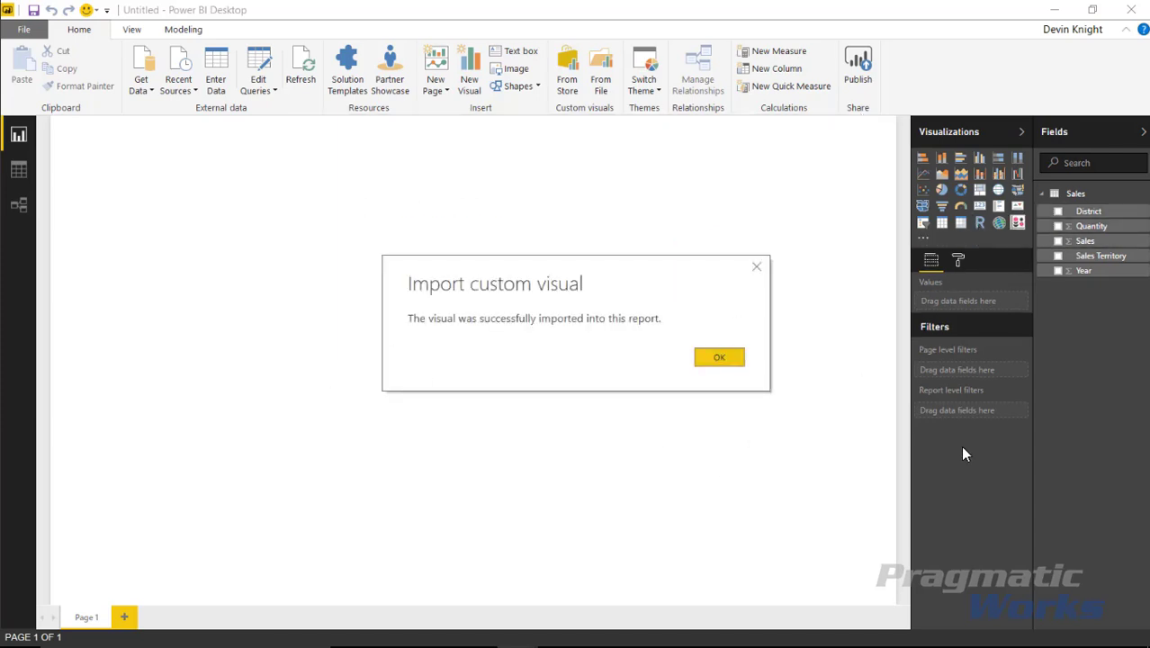
{"action": "left_click", "coordinate": [733, 358]}
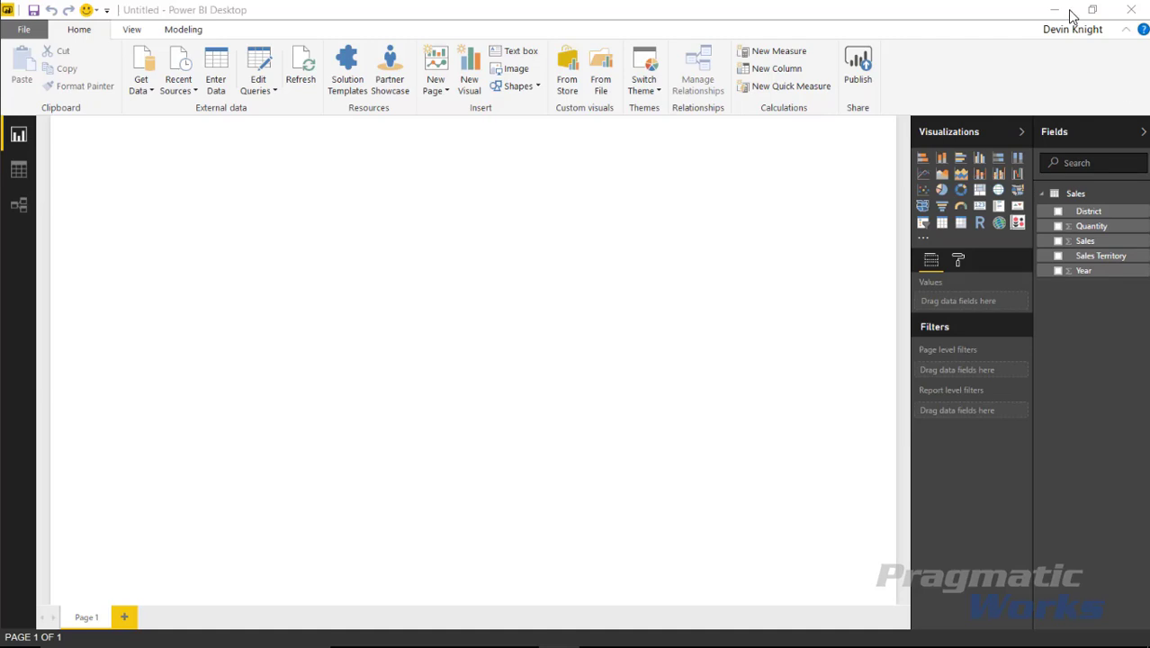
- Add a page-filling Dot Plot with Quantity as bubble size, Sales as value, and Year and Sales Territory as axis categories
{"action": "left_click", "coordinate": [1018, 223]}
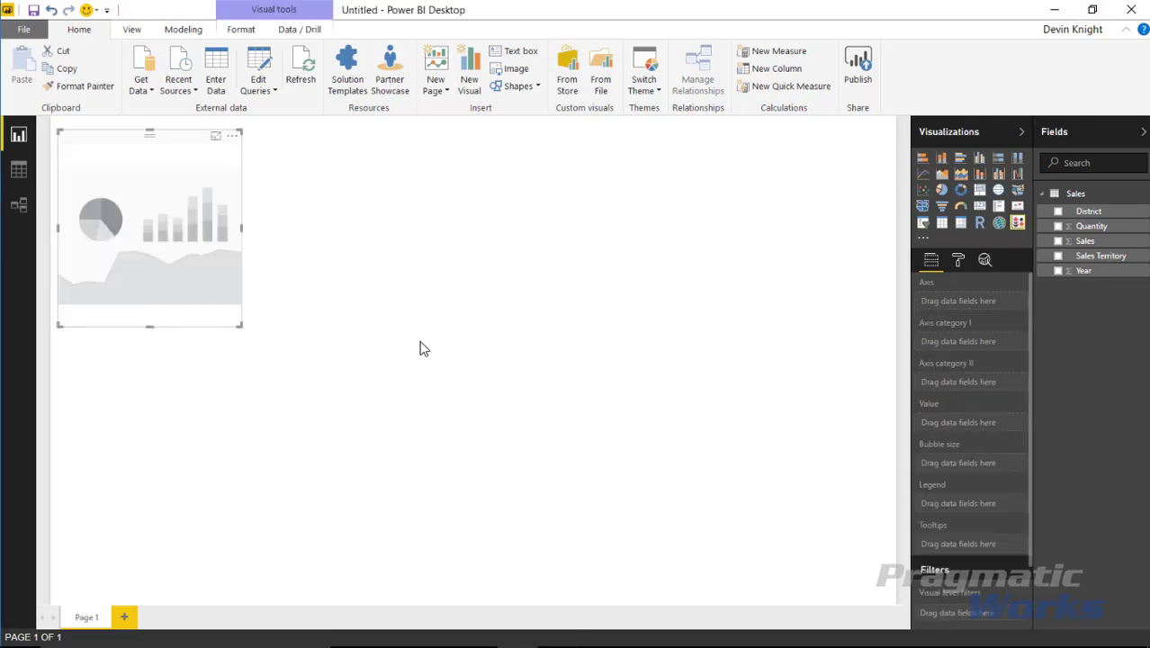
{"action": "left_click_drag", "start_coordinate": [239, 324], "coordinate": [764, 595]}
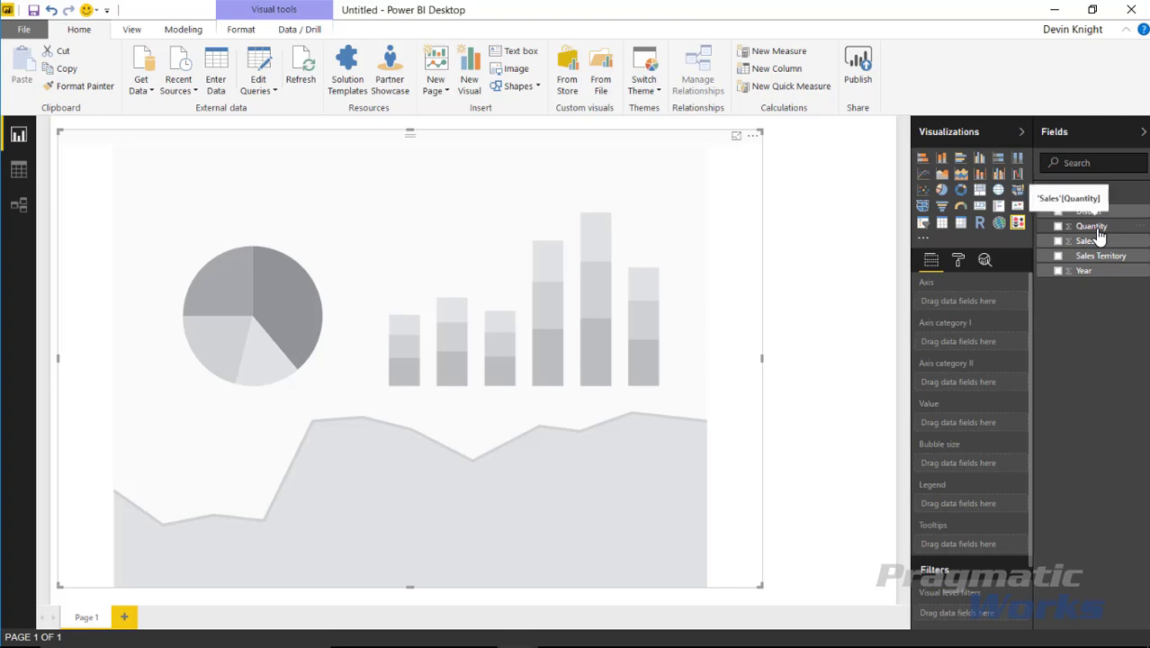
{"action": "left_click_drag", "start_coordinate": [1092, 230], "coordinate": [986, 463]}
{"action": "left_click_drag", "start_coordinate": [1105, 255], "coordinate": [963, 437]}
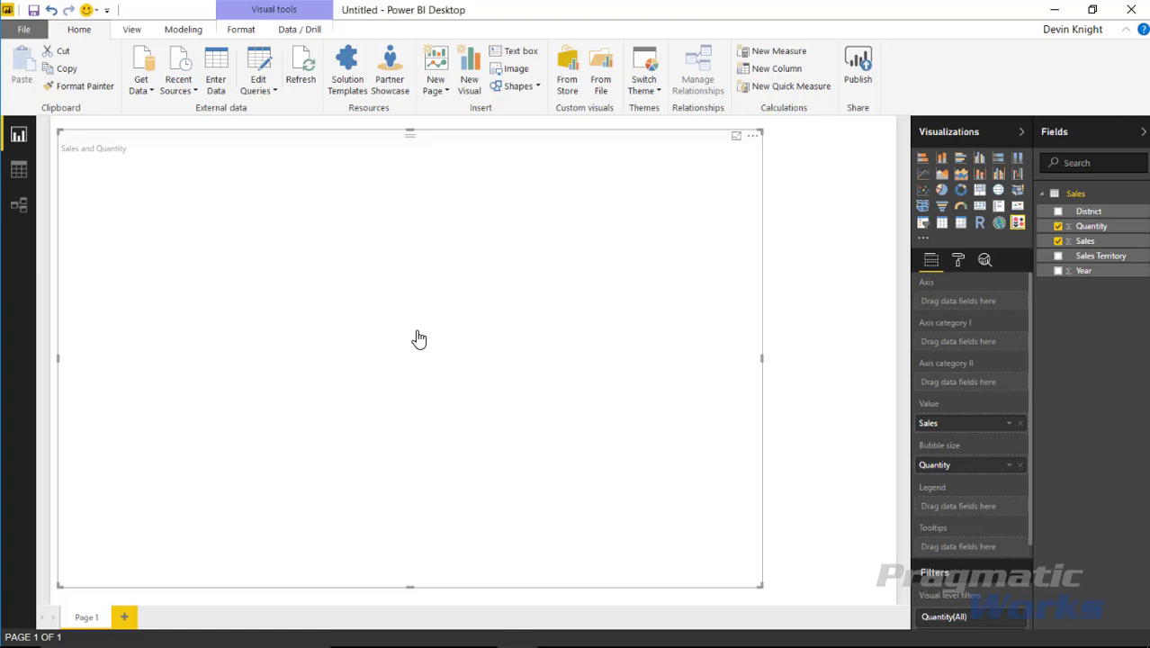
{"action": "left_click_drag", "start_coordinate": [1088, 271], "coordinate": [989, 348]}
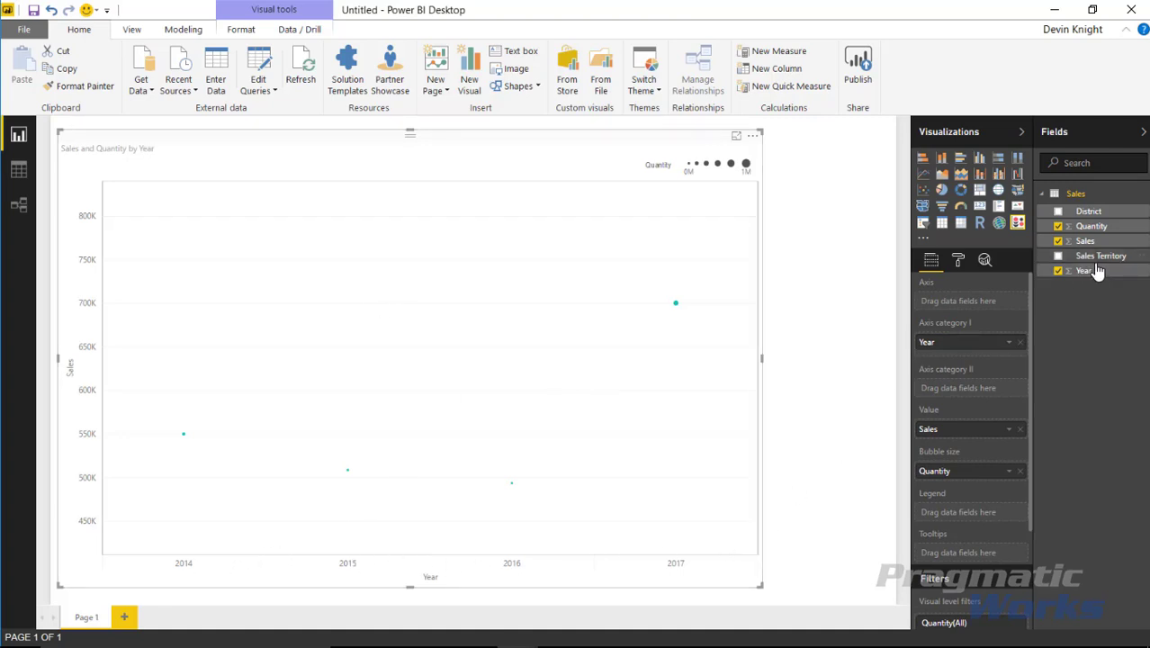
{"action": "left_click_drag", "start_coordinate": [1102, 258], "coordinate": [990, 393]}
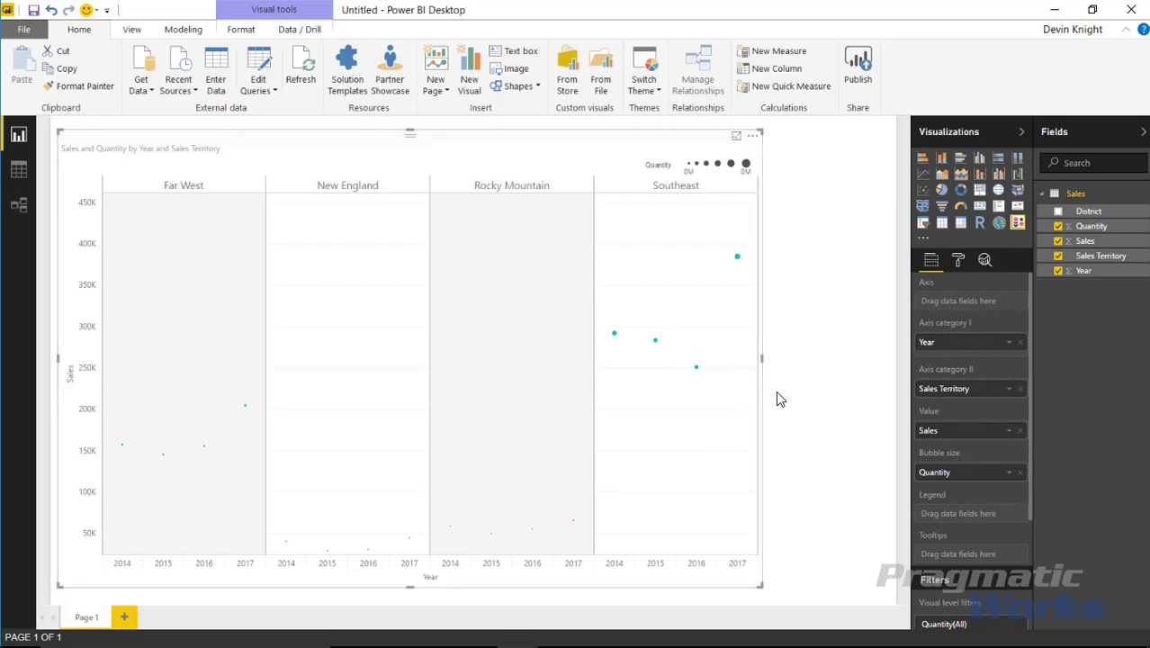
- Put District in the Legend well to colour the dots by district
{"action": "left_click_drag", "start_coordinate": [1098, 218], "coordinate": [955, 514]}
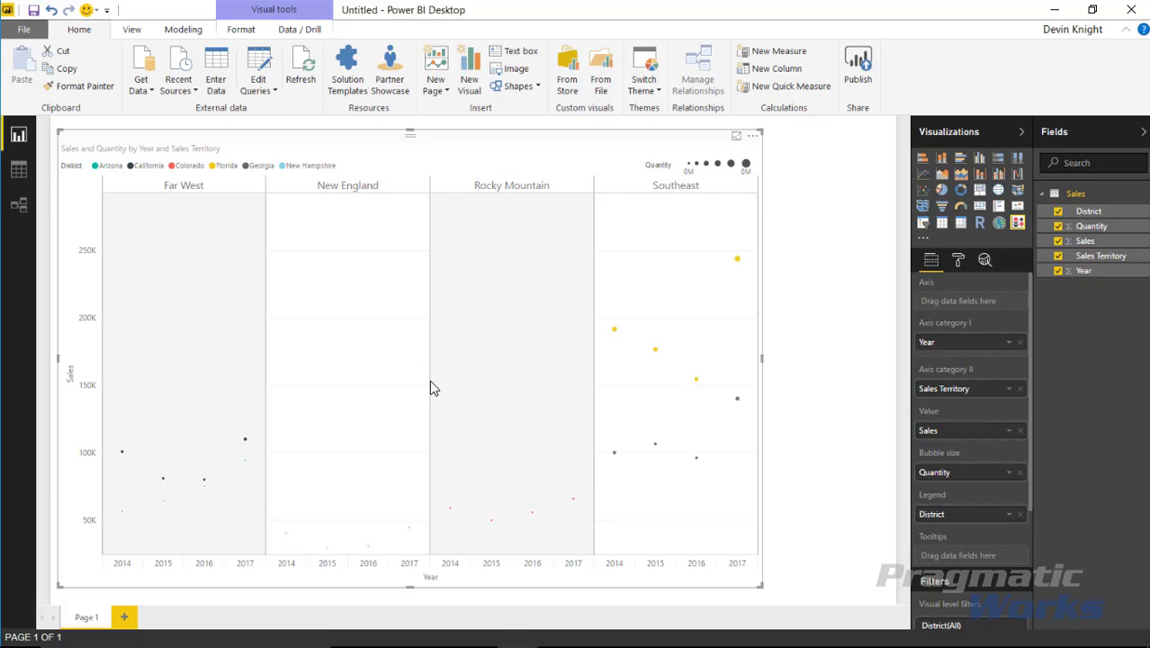
- Switch the dot plot's orientation to Horizontal in the Format pane
{"action": "left_click", "coordinate": [958, 260]}
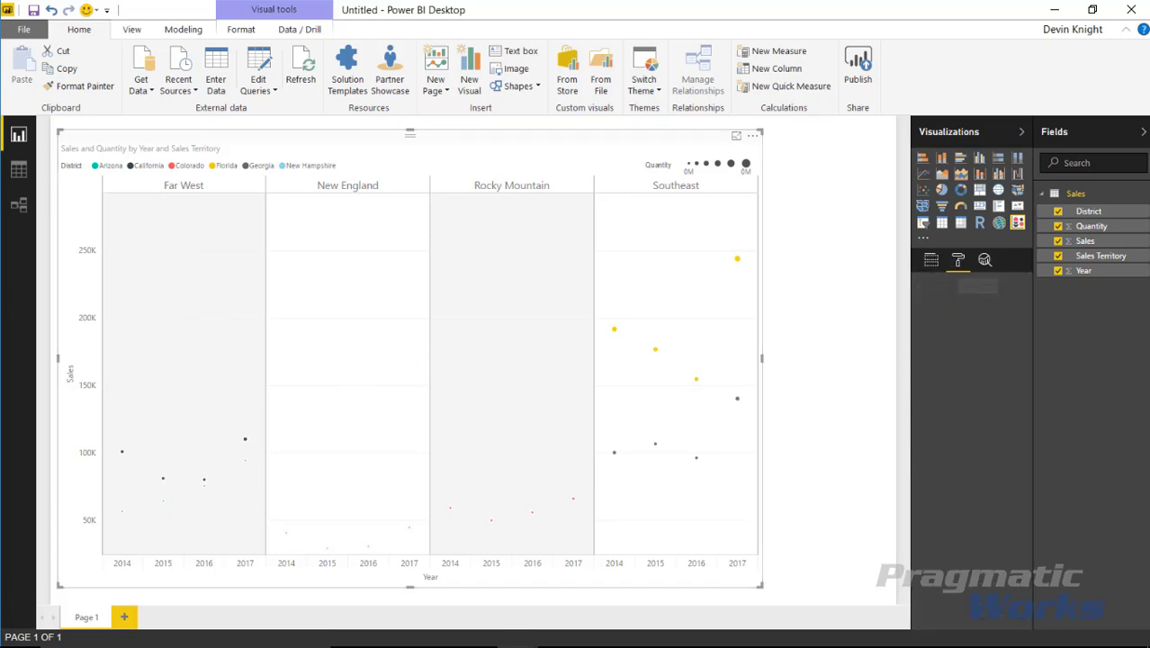
{"action": "left_click", "coordinate": [923, 286]}
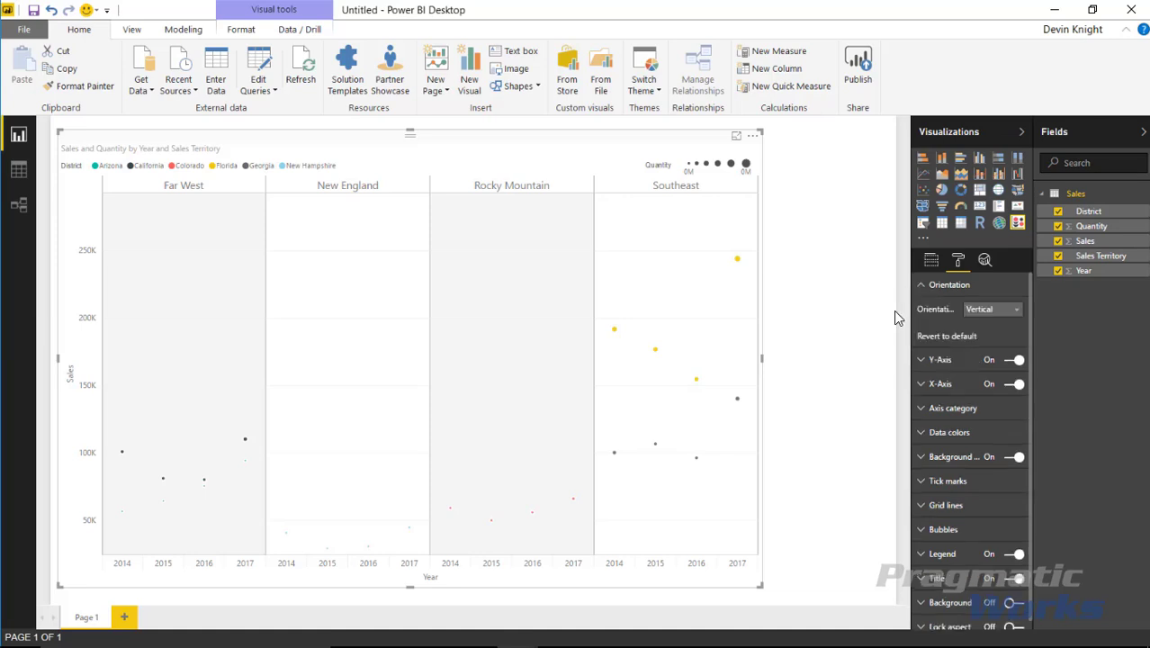
{"action": "left_click", "coordinate": [983, 315]}
{"action": "left_click", "coordinate": [985, 341]}
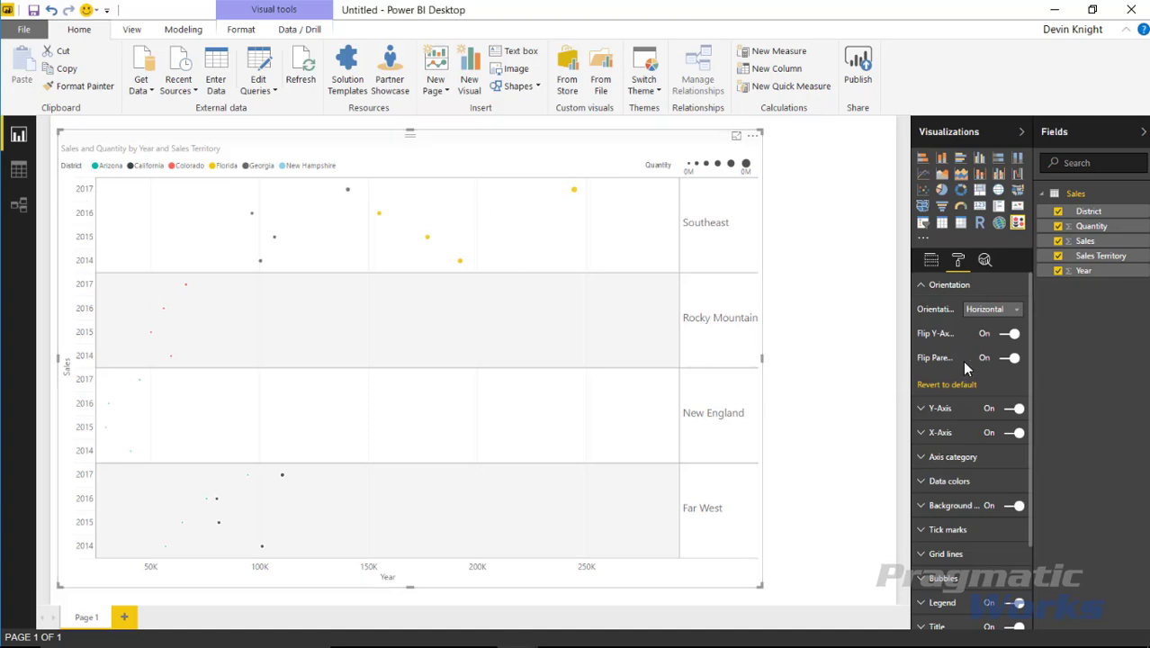
- Turn off both flip toggles and set the orientation back to Vertical
{"action": "left_click", "coordinate": [1013, 336]}
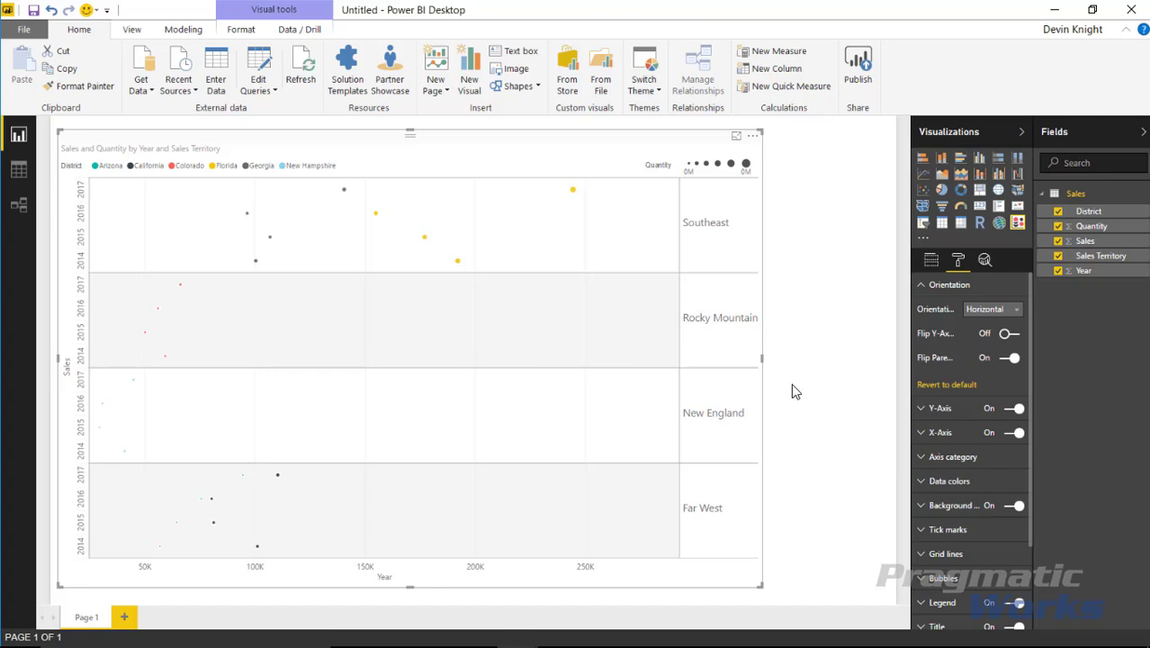
{"action": "left_click", "coordinate": [1010, 359]}
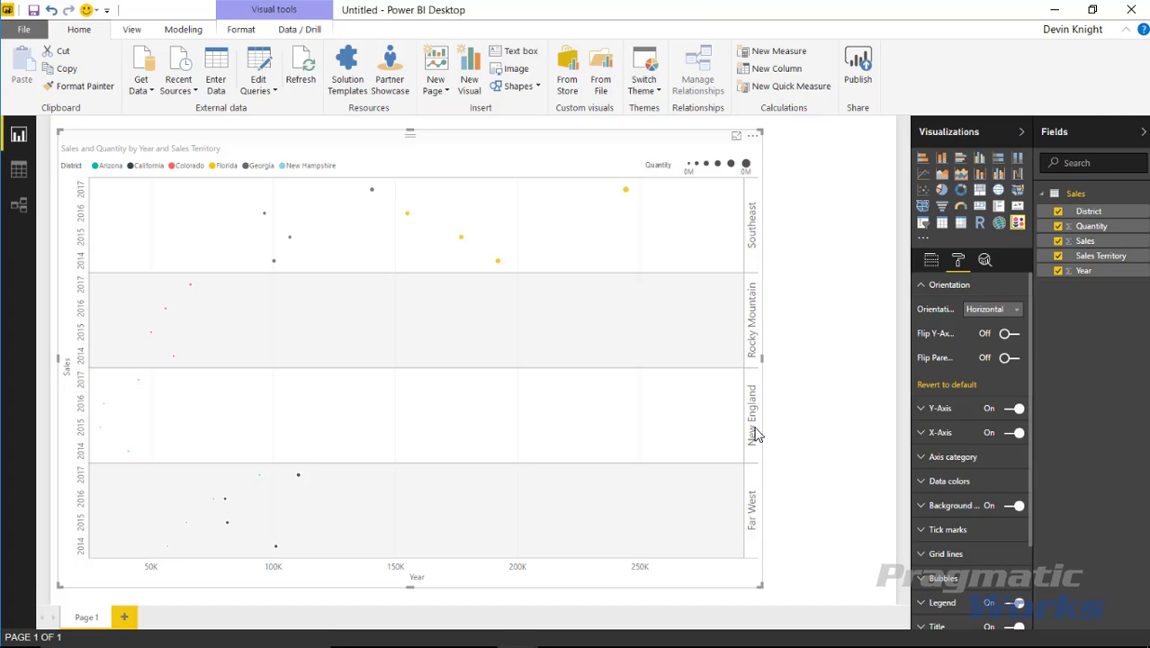
{"action": "left_click", "coordinate": [988, 311]}
{"action": "left_click", "coordinate": [981, 324]}
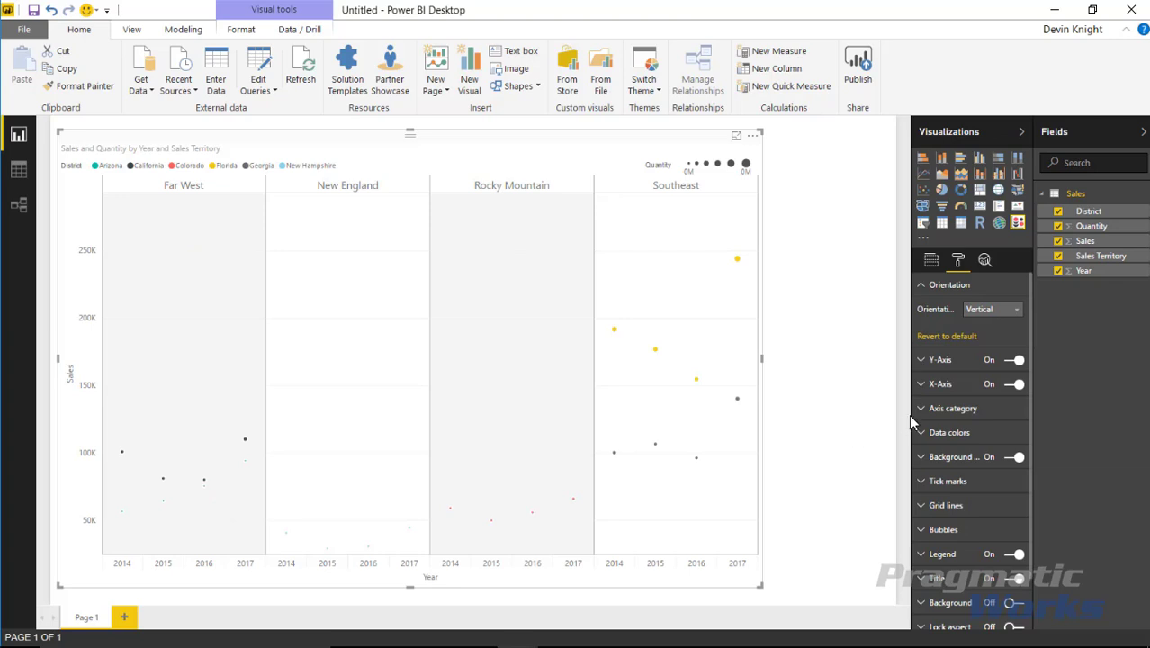
{"action": "left_click", "coordinate": [940, 362]}
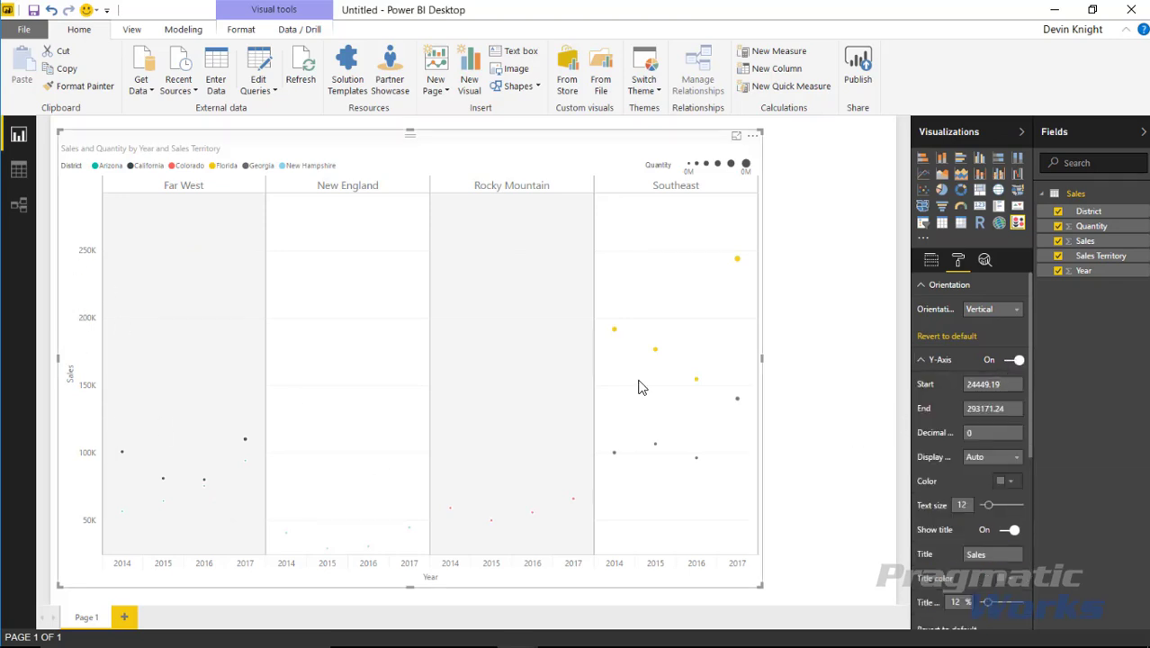
- Set the Y-axis label text size to 15 and the axis title size to 11
{"action": "left_click", "coordinate": [1010, 360]}
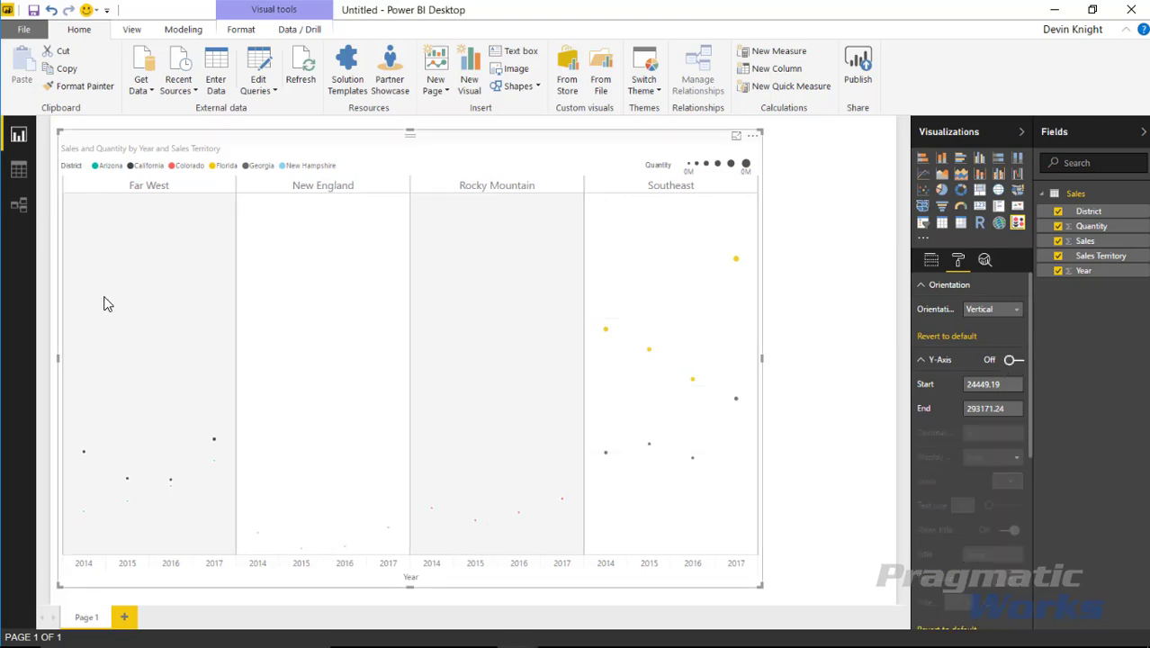
{"action": "left_click", "coordinate": [1016, 363]}
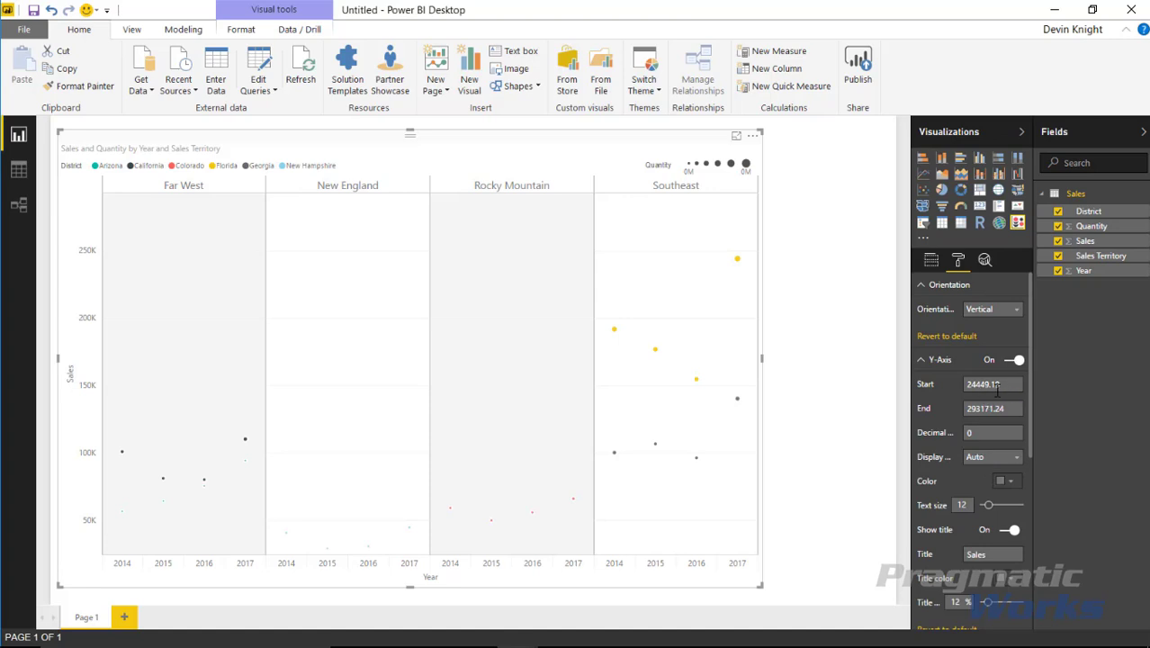
{"action": "scroll", "coordinate": [939, 516], "scroll_direction": "down", "scroll_amount": 2}
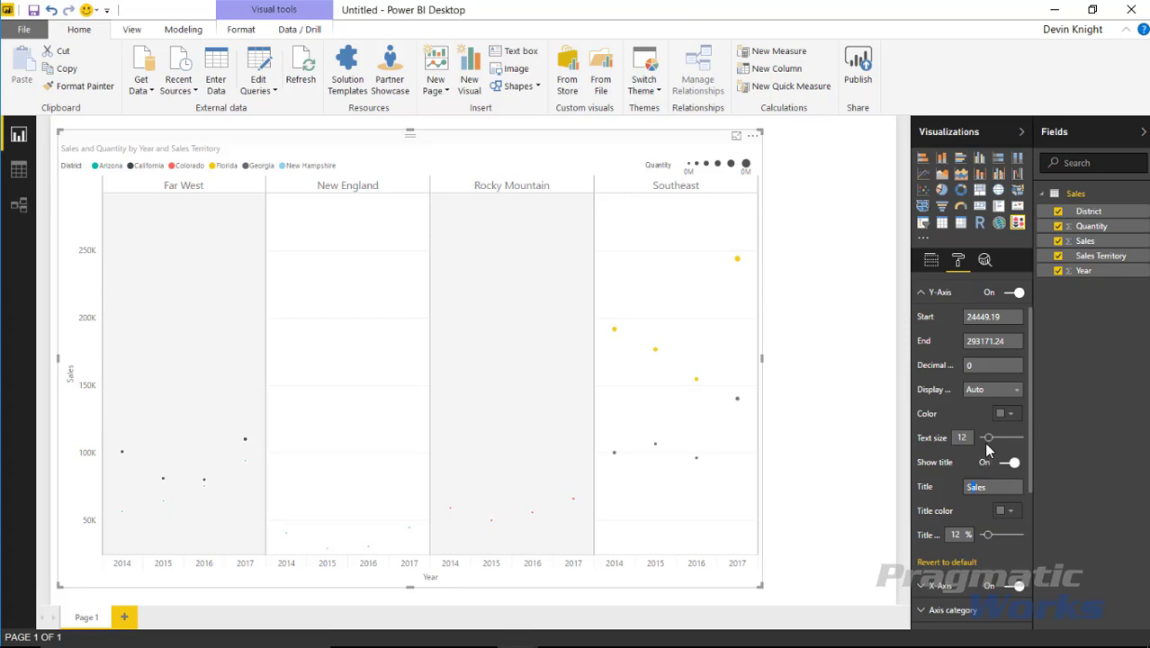
{"action": "left_click_drag", "start_coordinate": [992, 447], "coordinate": [995, 442]}
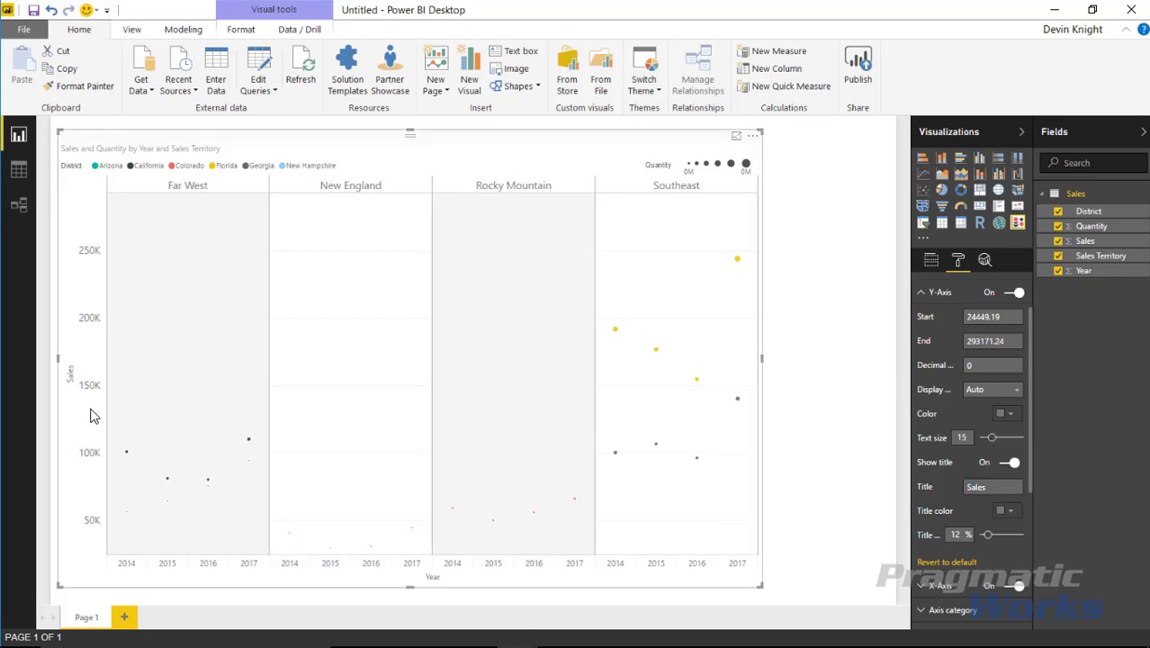
{"action": "left_click_drag", "start_coordinate": [987, 535], "coordinate": [986, 534]}
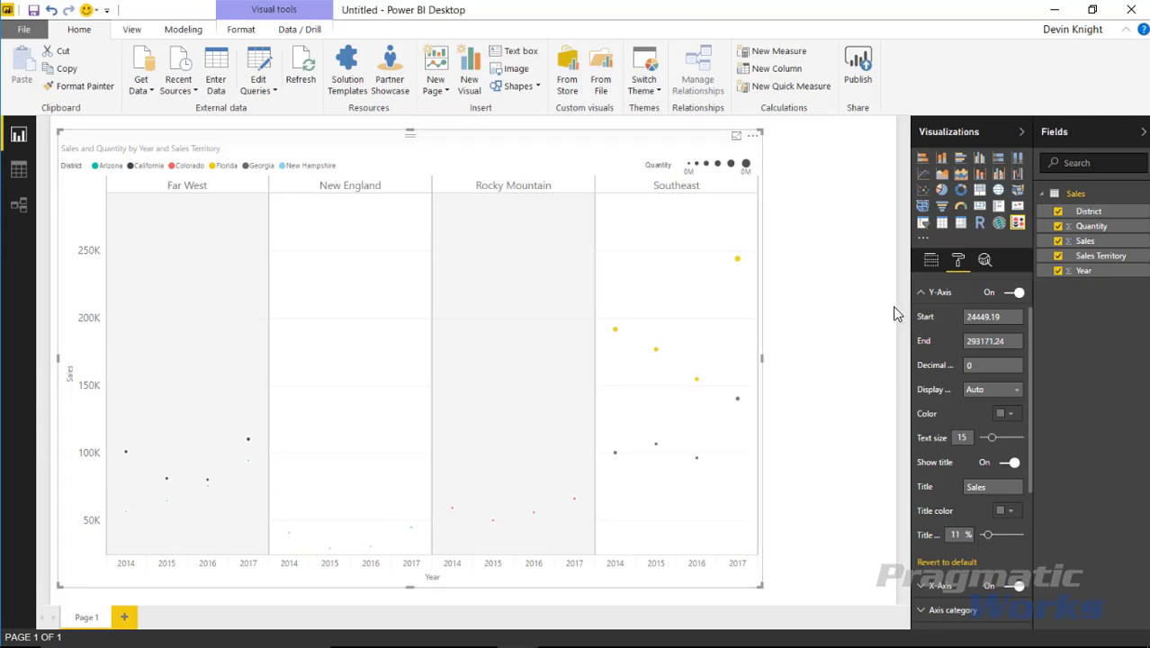
{"action": "left_click", "coordinate": [922, 293]}
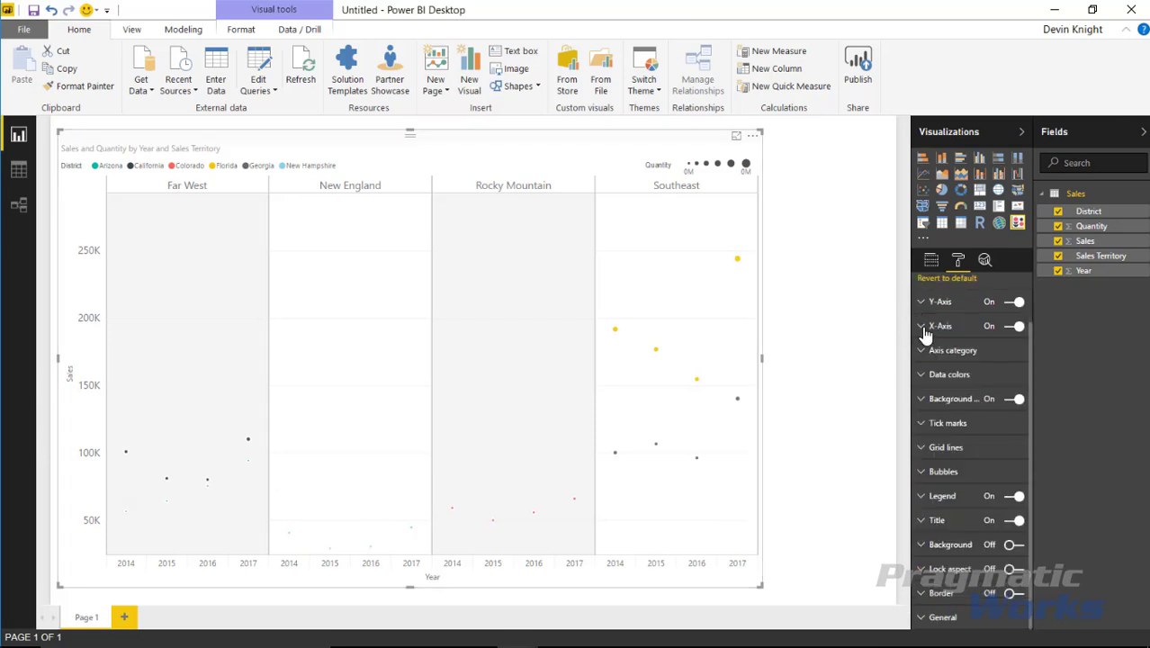
- Set the X-axis text size to 15 and turn off the Year and Sales axis titles
{"action": "left_click", "coordinate": [926, 331]}
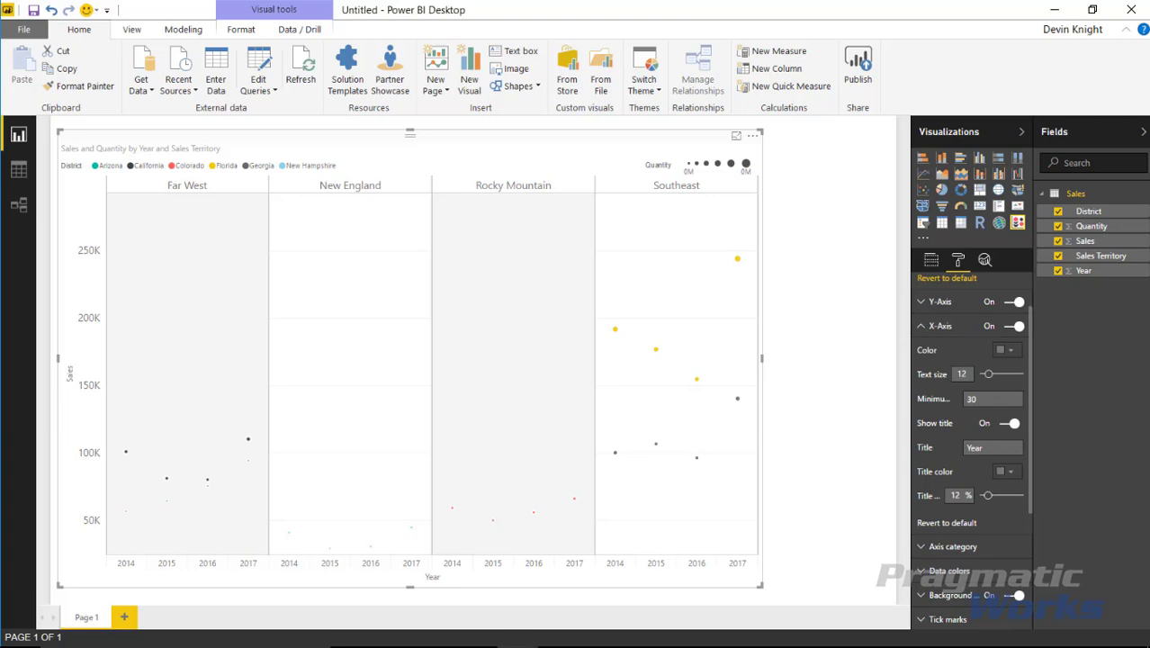
{"action": "left_click_drag", "start_coordinate": [989, 374], "coordinate": [992, 374]}
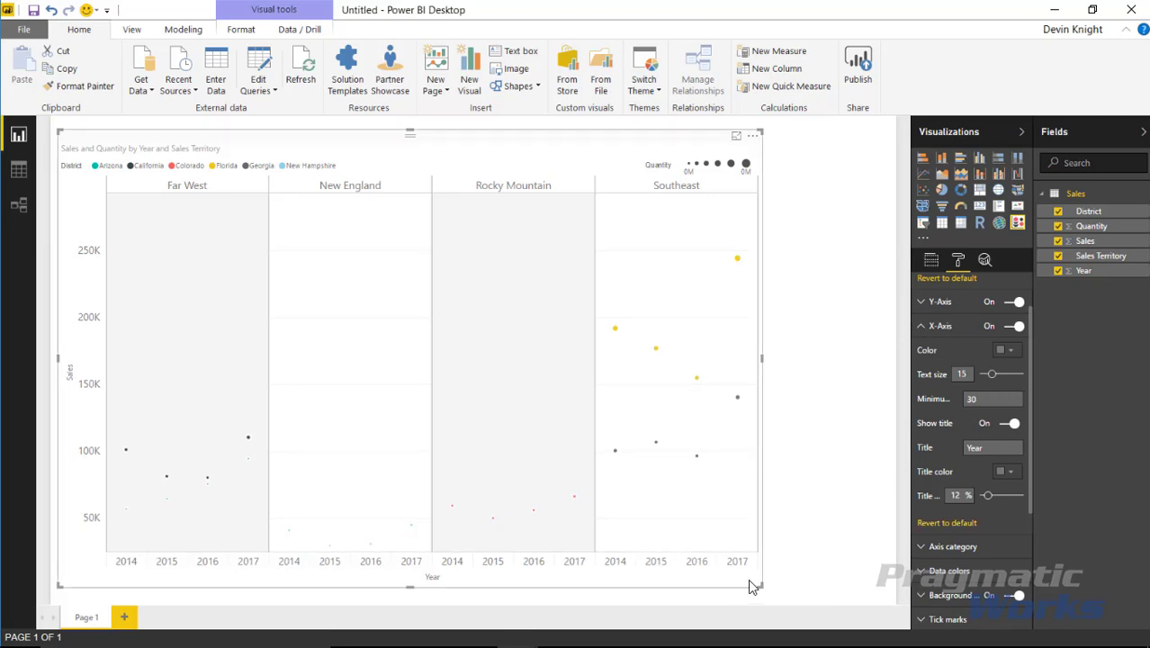
{"action": "left_click", "coordinate": [1013, 423]}
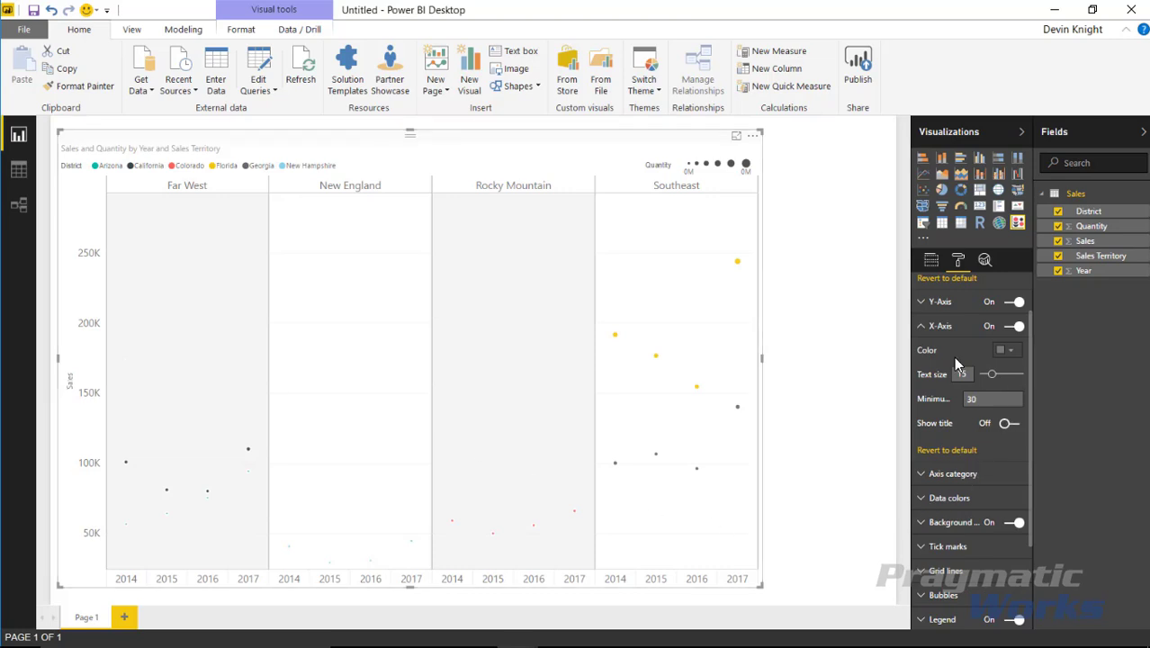
{"action": "left_click", "coordinate": [915, 303]}
{"action": "left_click", "coordinate": [1008, 472]}
{"action": "left_click", "coordinate": [911, 302]}
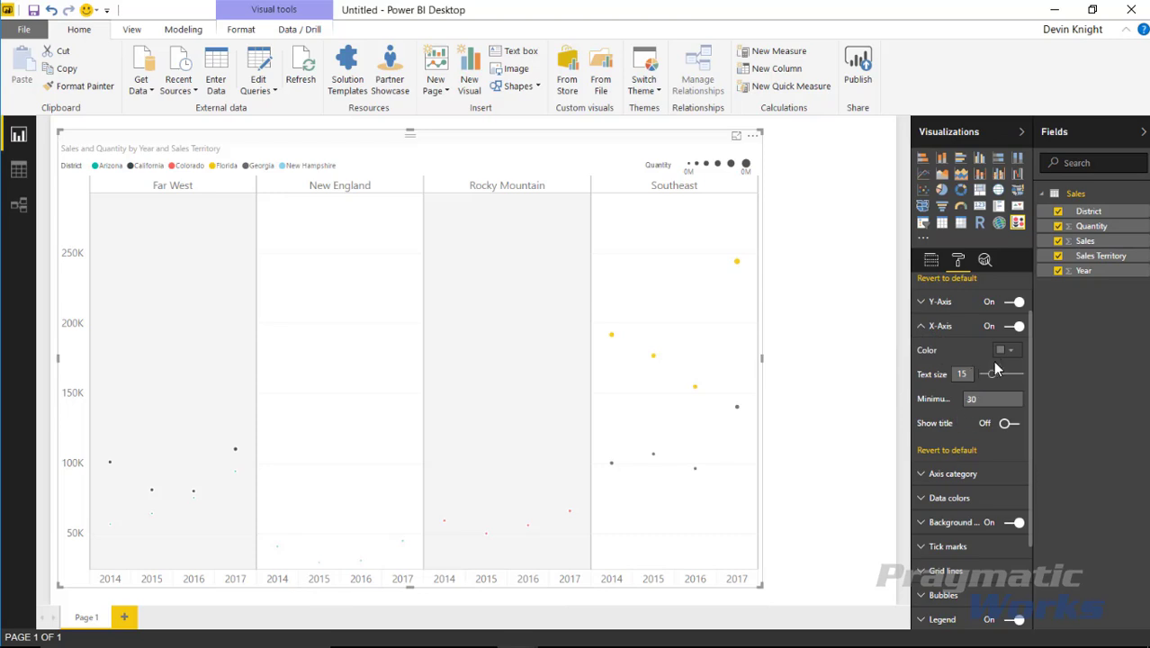
{"action": "left_click", "coordinate": [922, 328]}
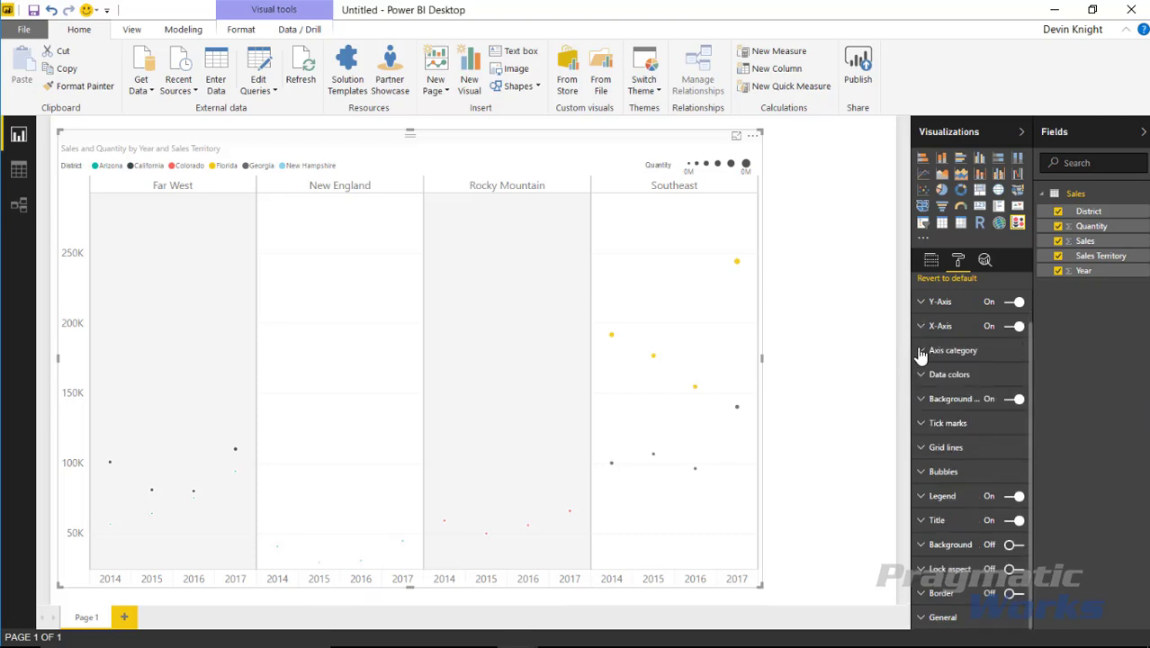
- Turn Axis category Split labels off so territory names sit below the years
{"action": "left_click", "coordinate": [921, 350]}
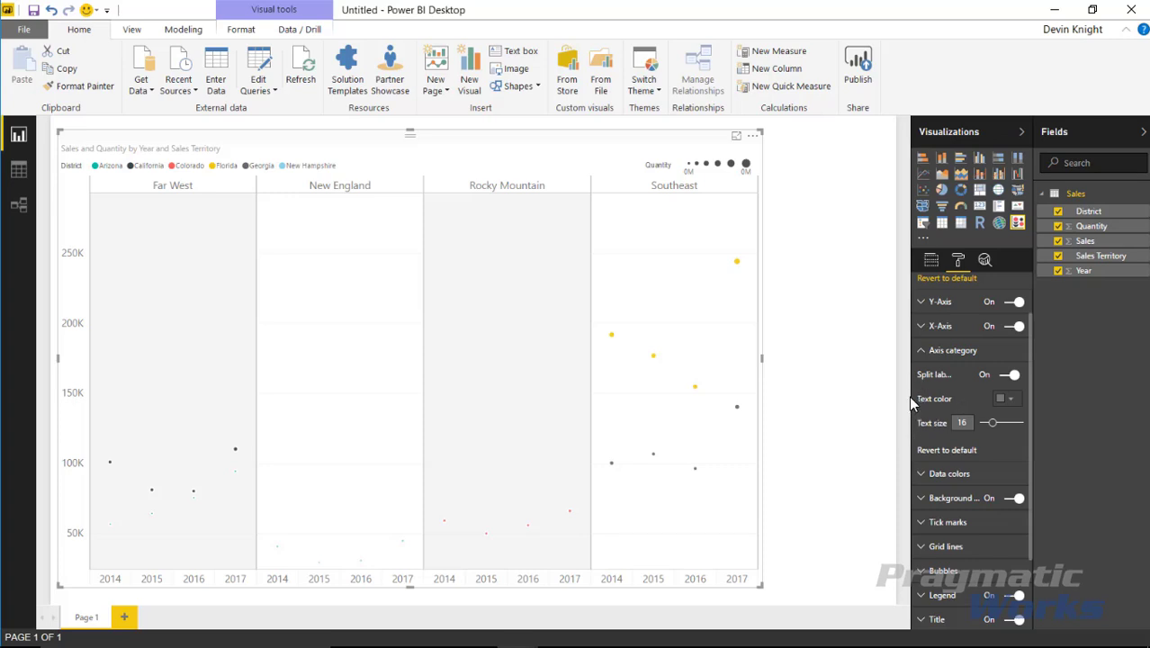
{"action": "left_click_drag", "start_coordinate": [908, 396], "coordinate": [886, 396]}
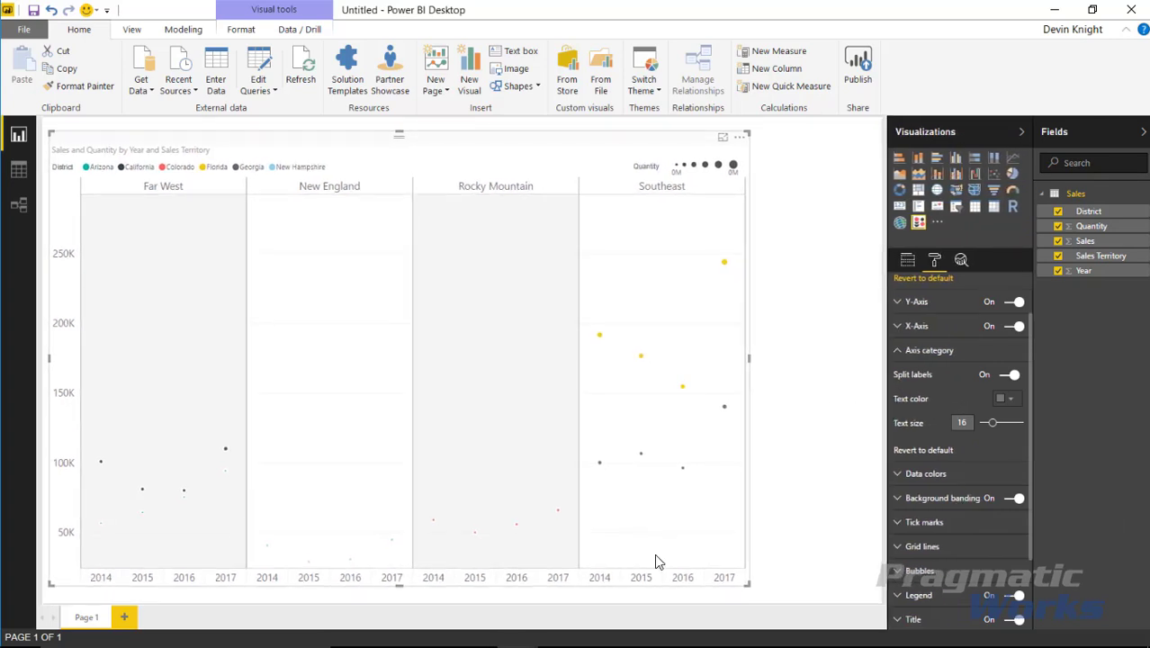
{"action": "left_click", "coordinate": [1013, 374]}
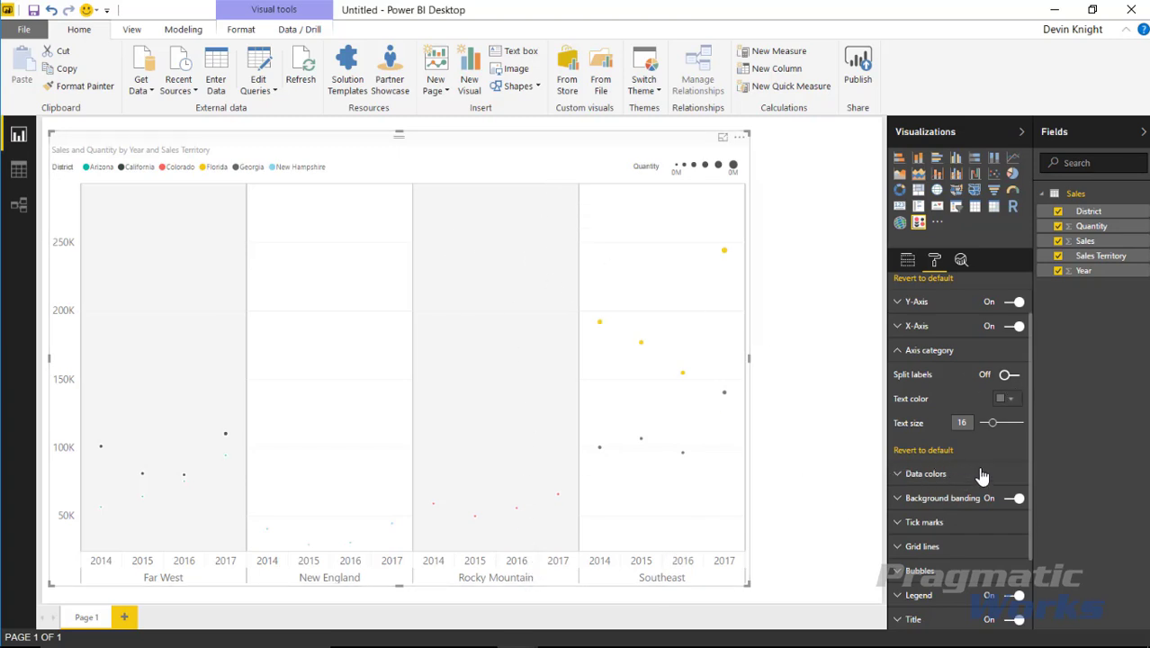
{"action": "left_click", "coordinate": [898, 352]}
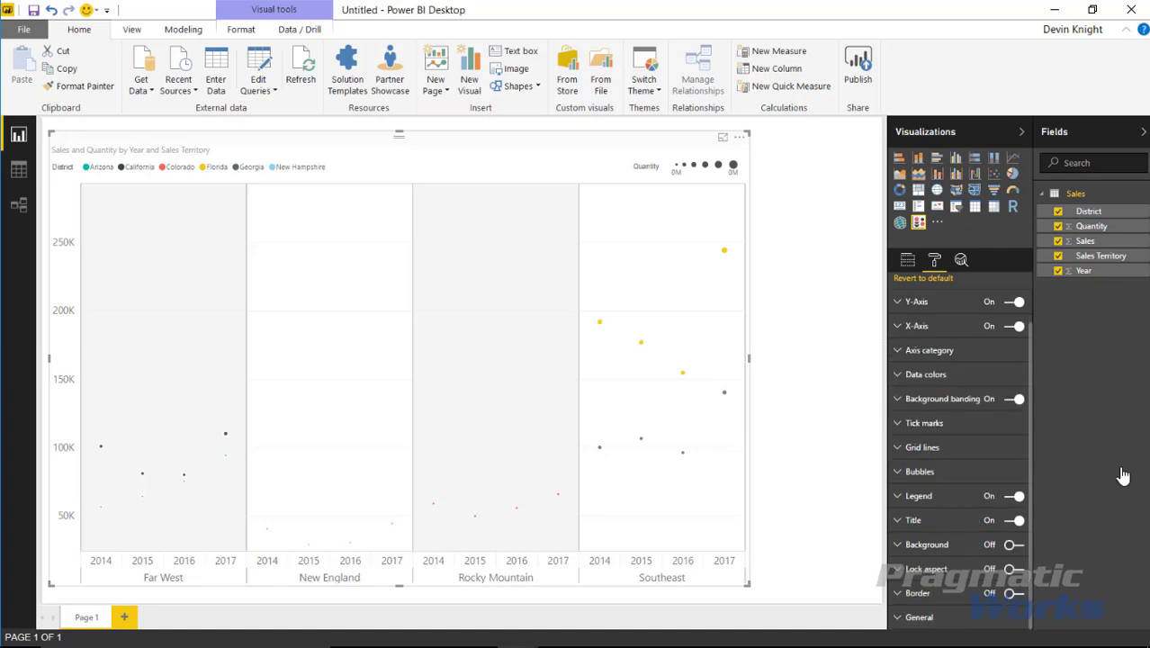
- Keep background banding on and set its transparency to about 87%
{"action": "left_click", "coordinate": [898, 375]}
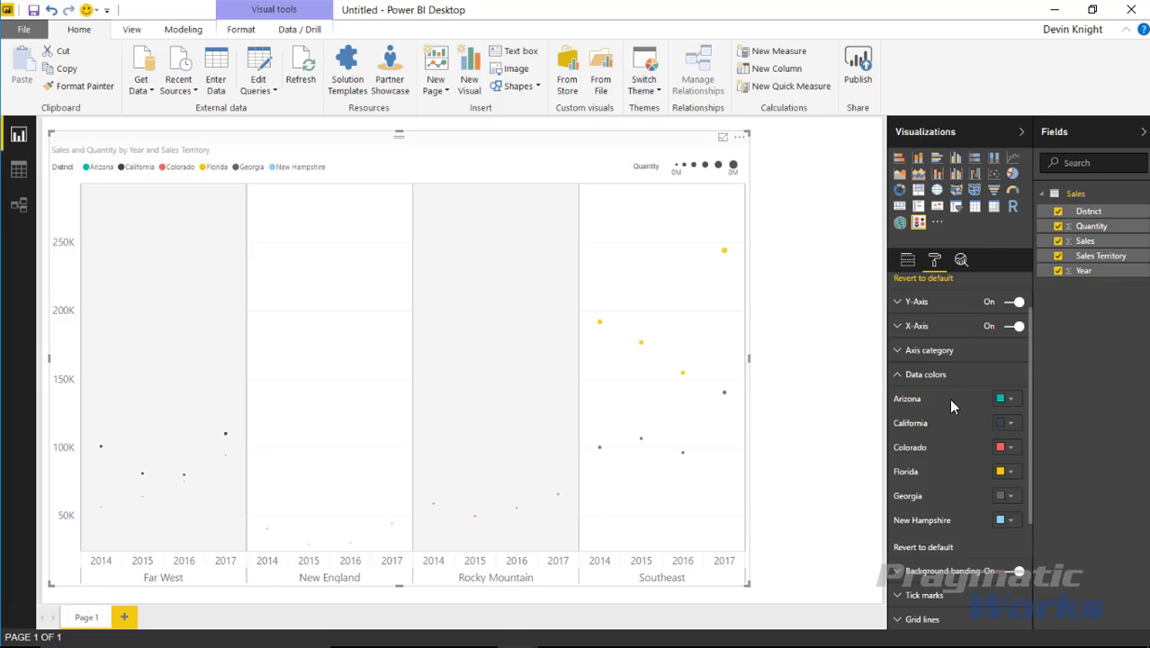
{"action": "left_click", "coordinate": [906, 383]}
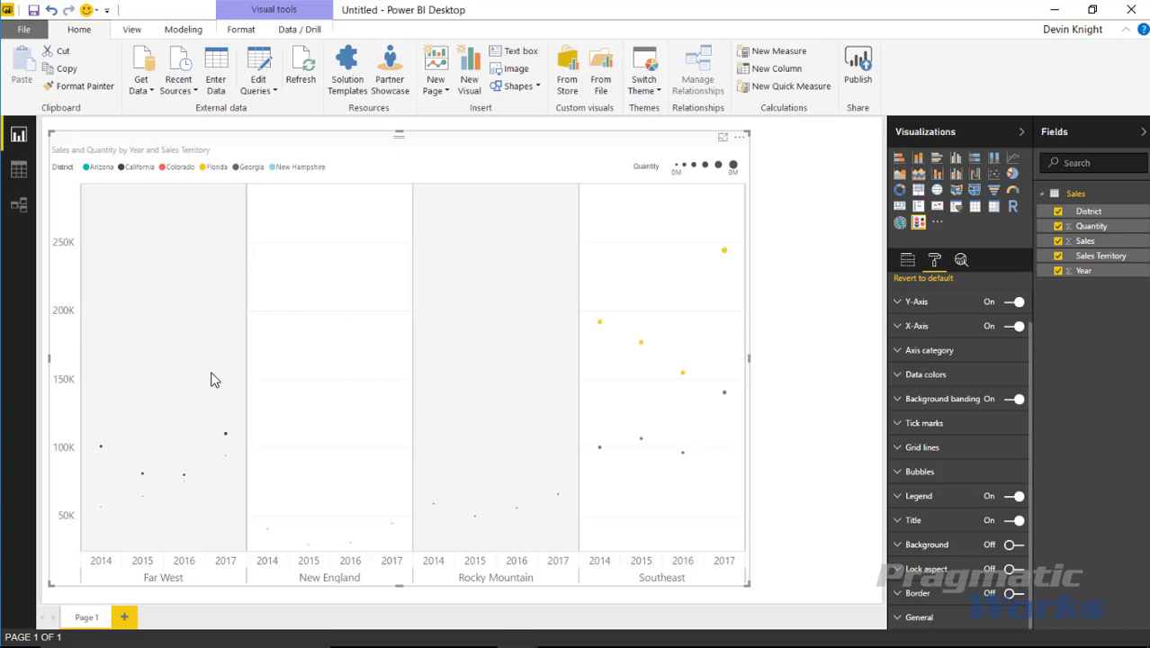
{"action": "left_click", "coordinate": [1014, 399]}
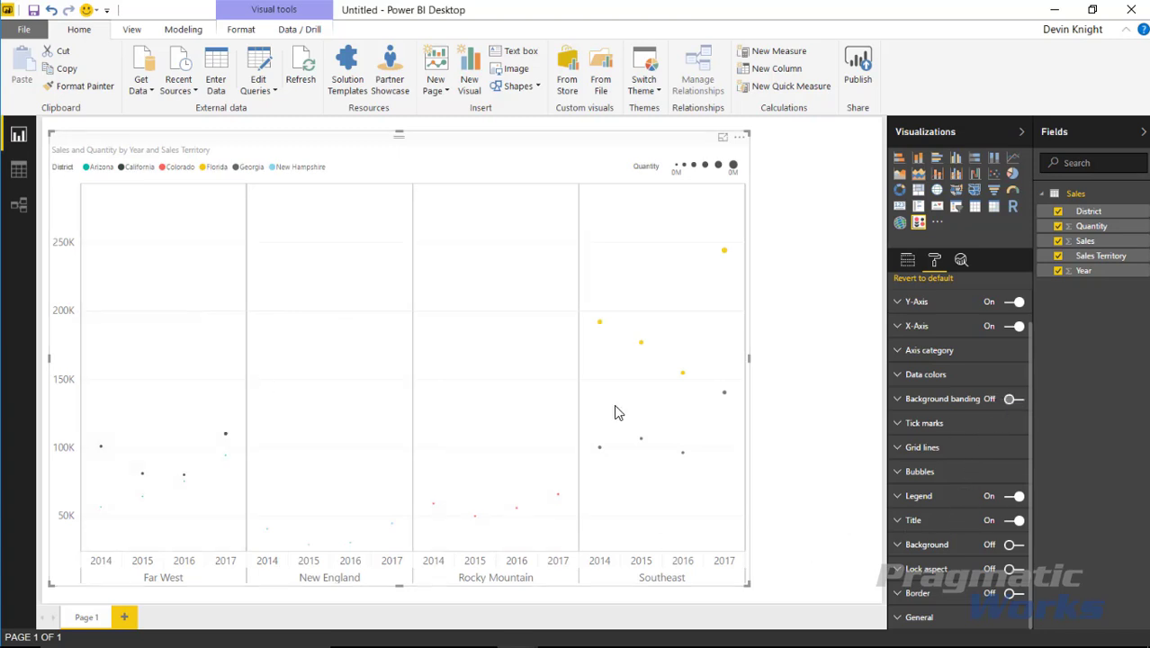
{"action": "left_click", "coordinate": [1013, 399]}
{"action": "left_click", "coordinate": [898, 400]}
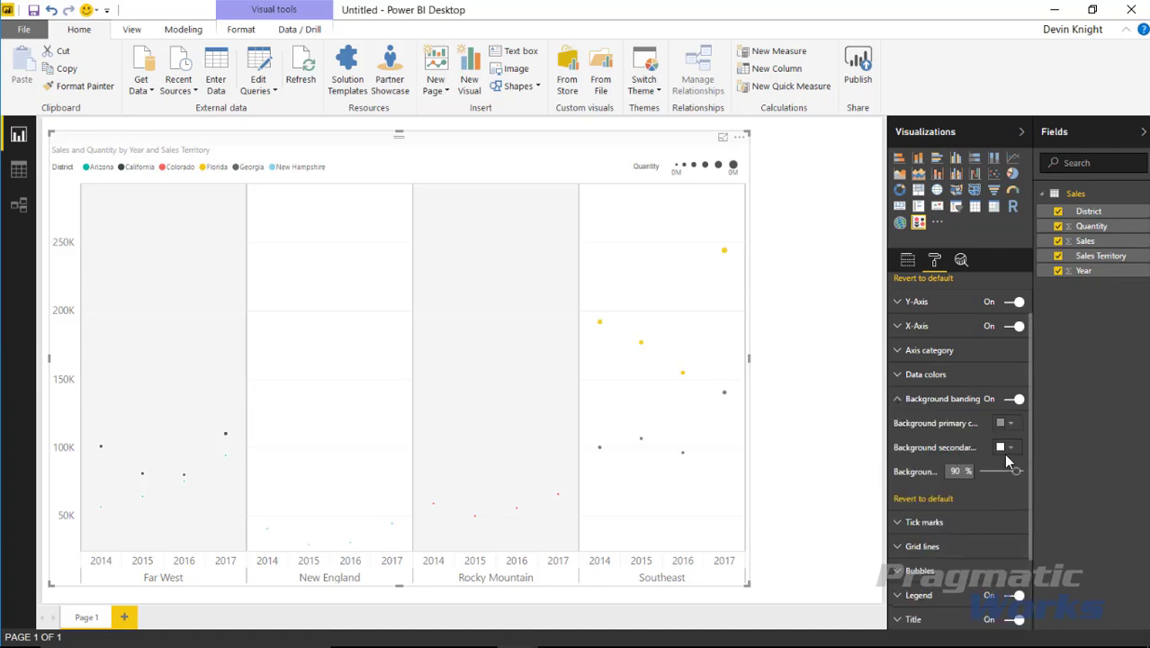
{"action": "left_click", "coordinate": [1004, 470]}
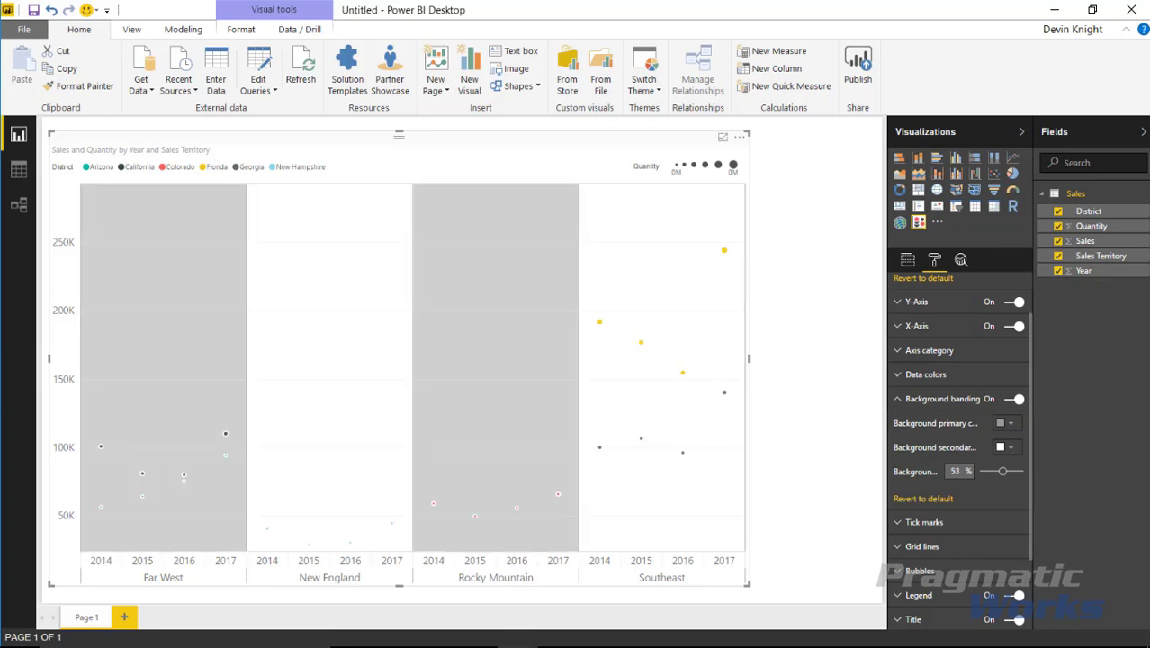
{"action": "left_click_drag", "start_coordinate": [1010, 479], "coordinate": [1017, 481]}
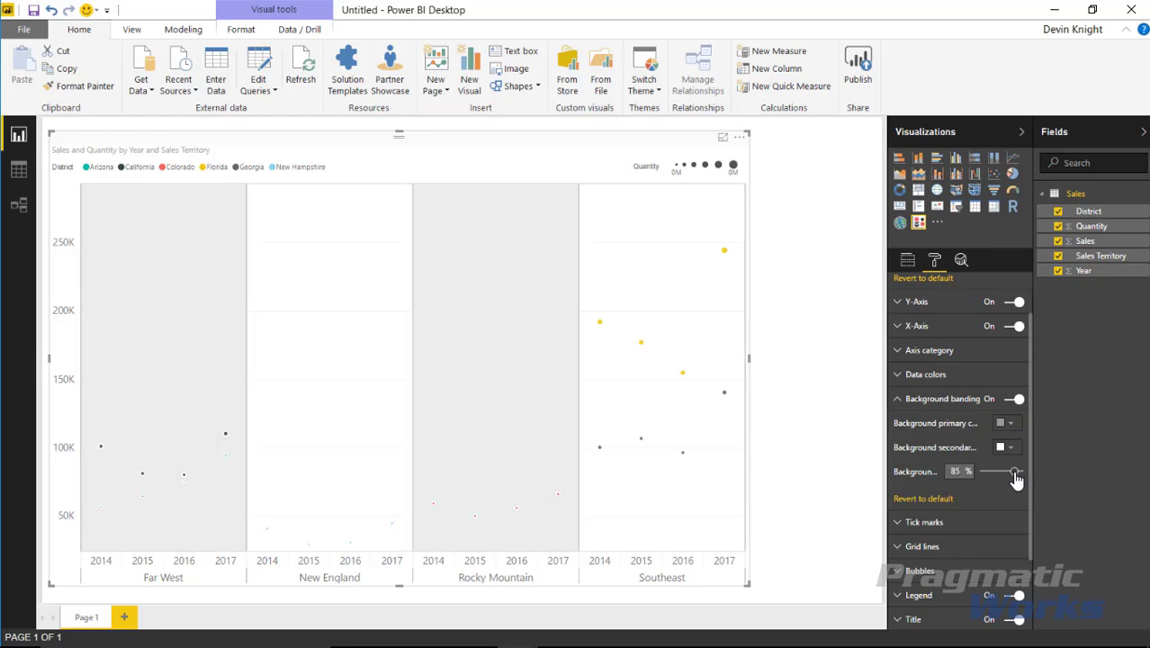
{"action": "left_click", "coordinate": [1006, 423]}
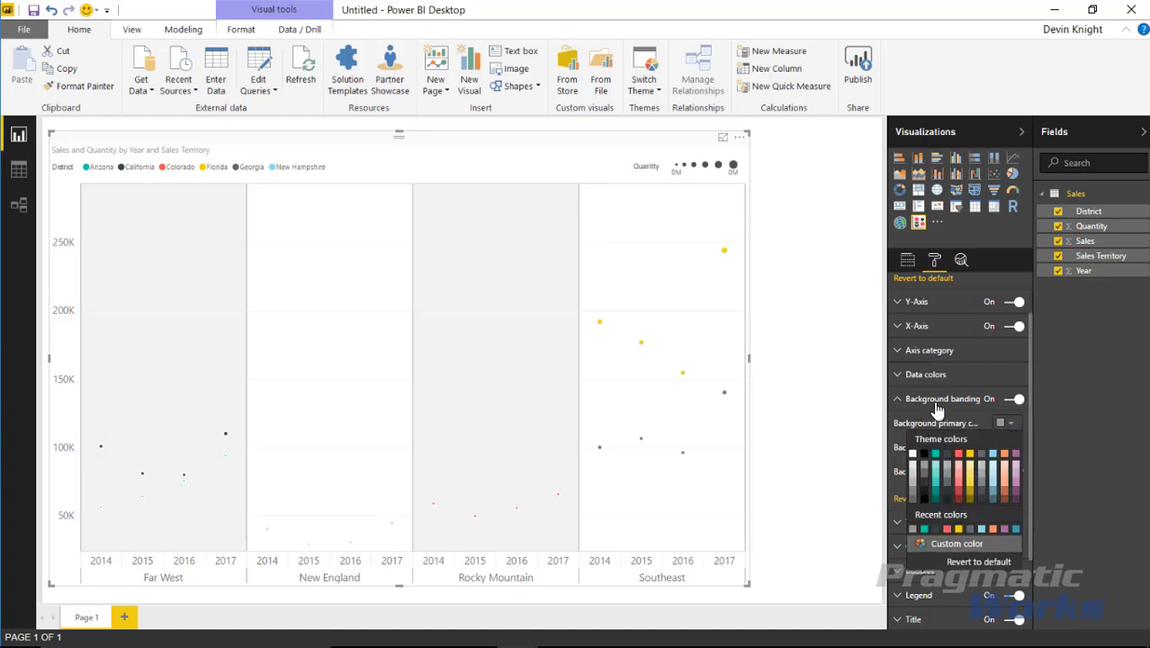
{"action": "left_click", "coordinate": [897, 402]}
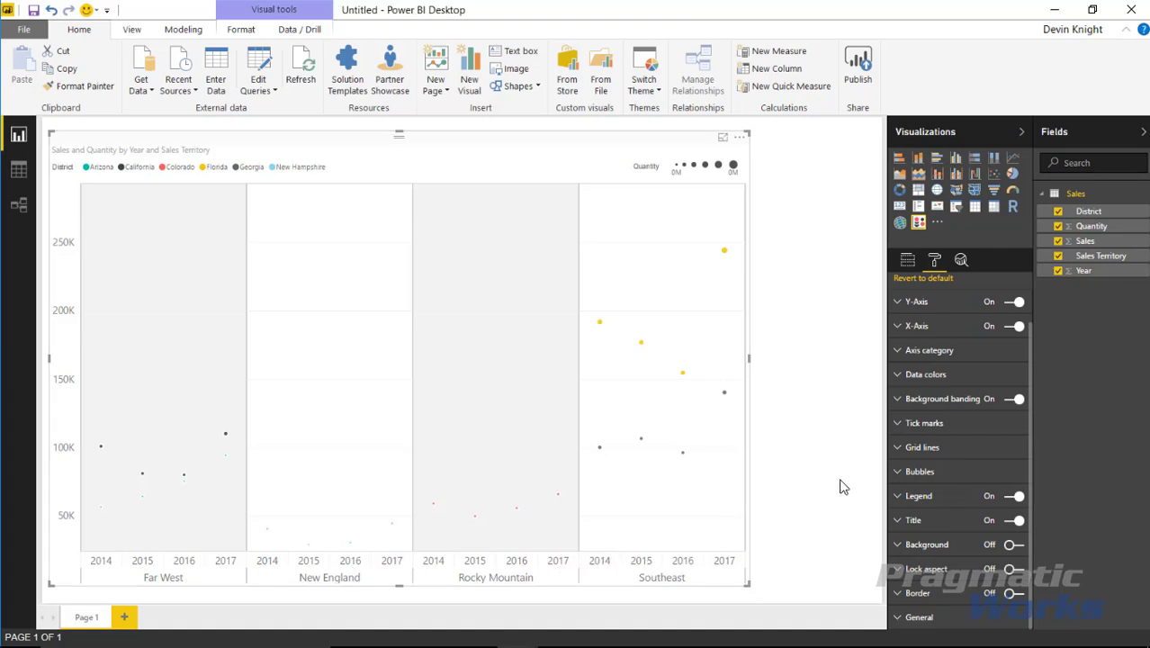
- Leave axis ticks and category ticks on after toggling each off and back on
{"action": "left_click", "coordinate": [896, 425]}
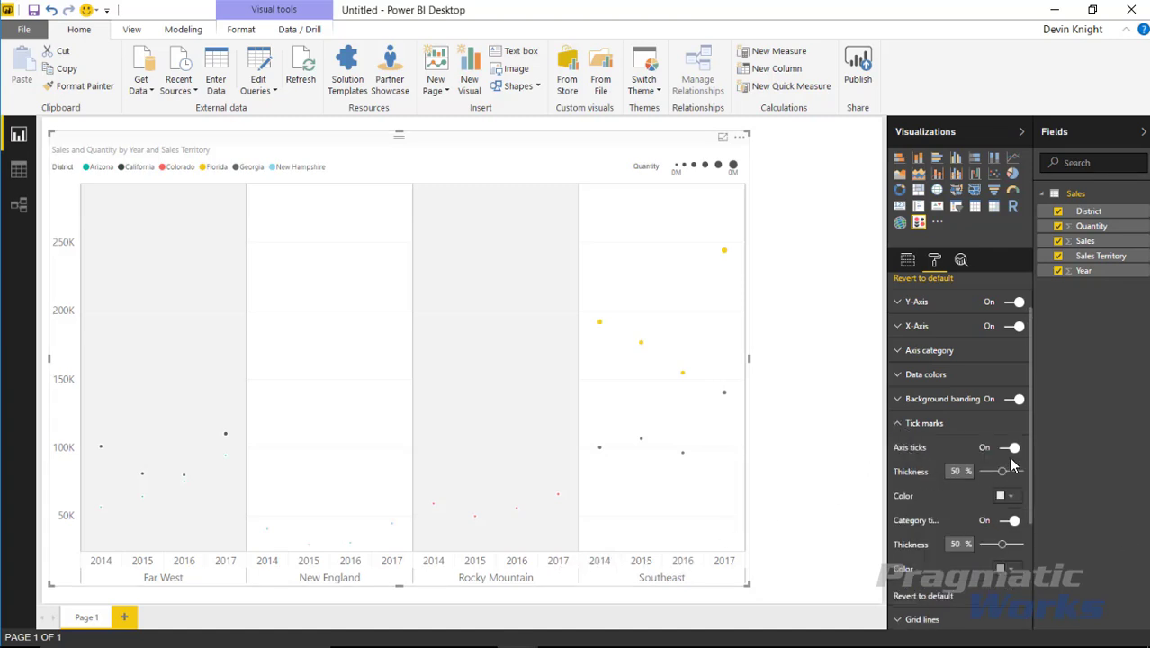
{"action": "left_click", "coordinate": [1013, 447]}
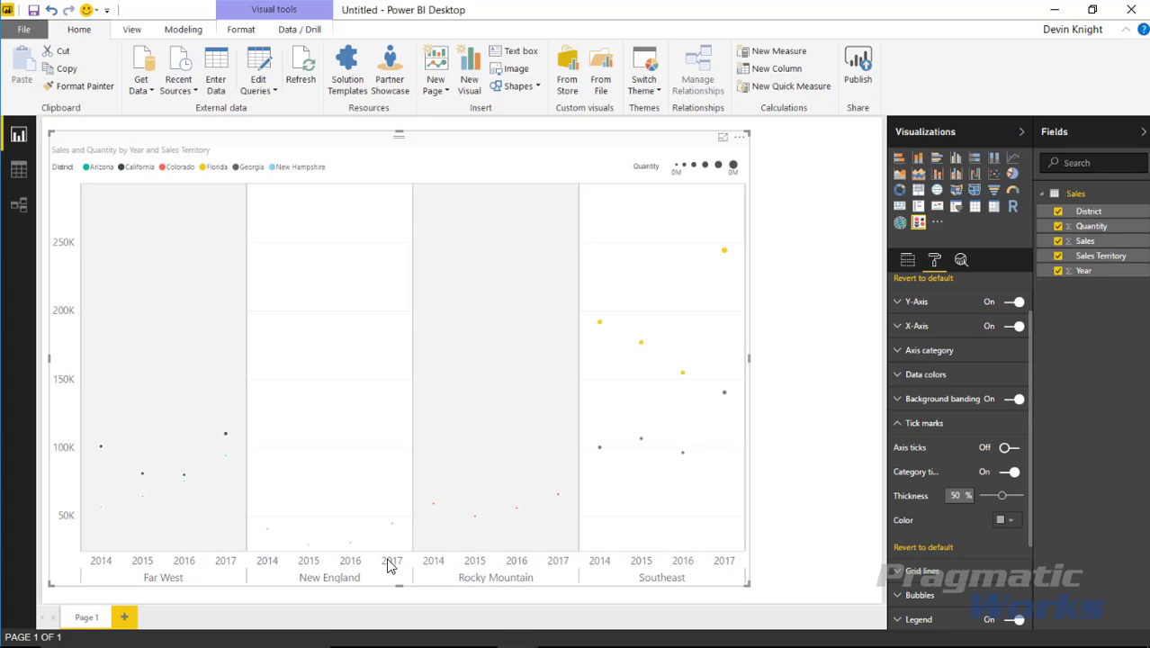
{"action": "left_click", "coordinate": [1008, 448]}
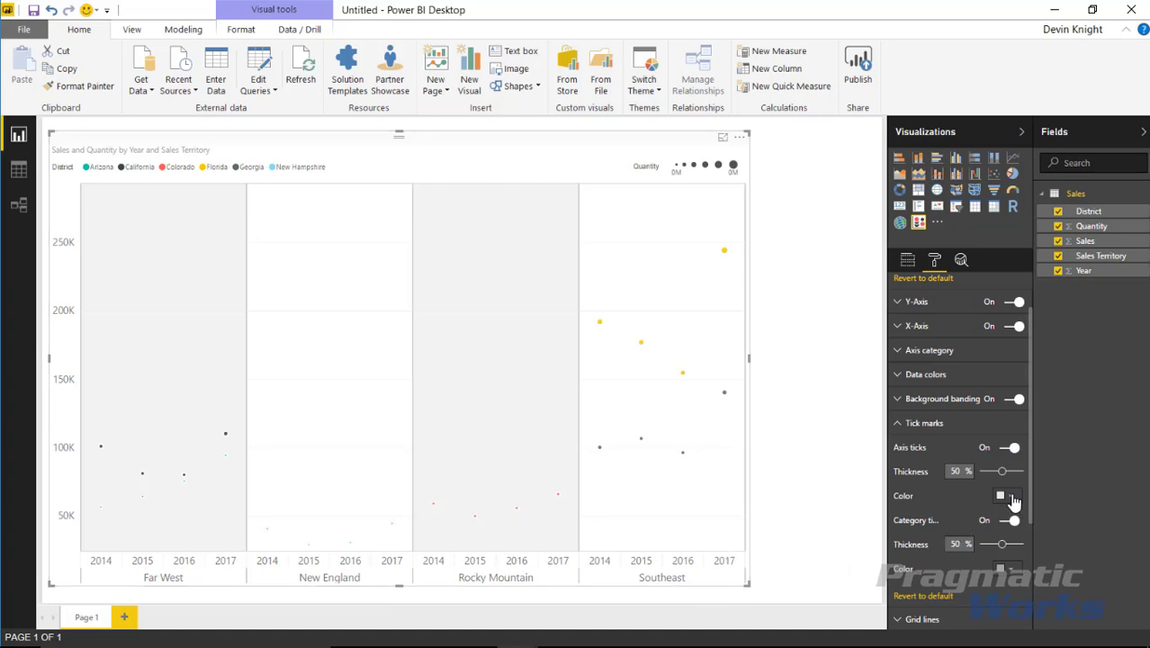
{"action": "left_click", "coordinate": [1011, 522]}
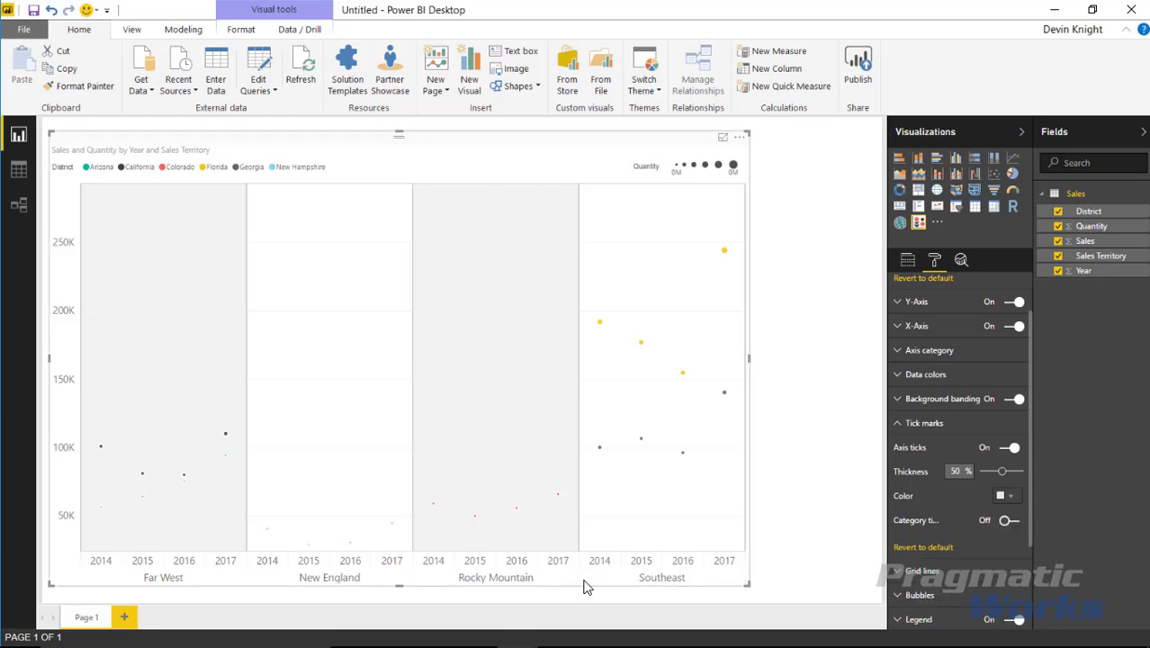
{"action": "left_click", "coordinate": [1008, 521]}
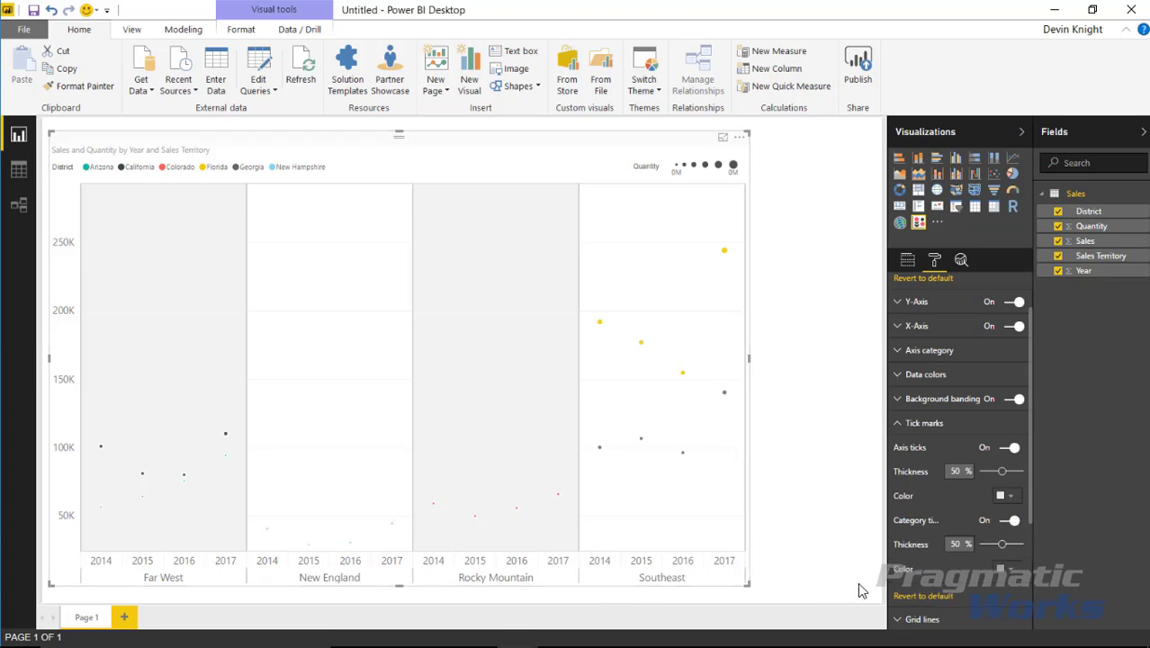
- Set both the axis tick and category tick colours to black
{"action": "left_click", "coordinate": [1005, 495]}
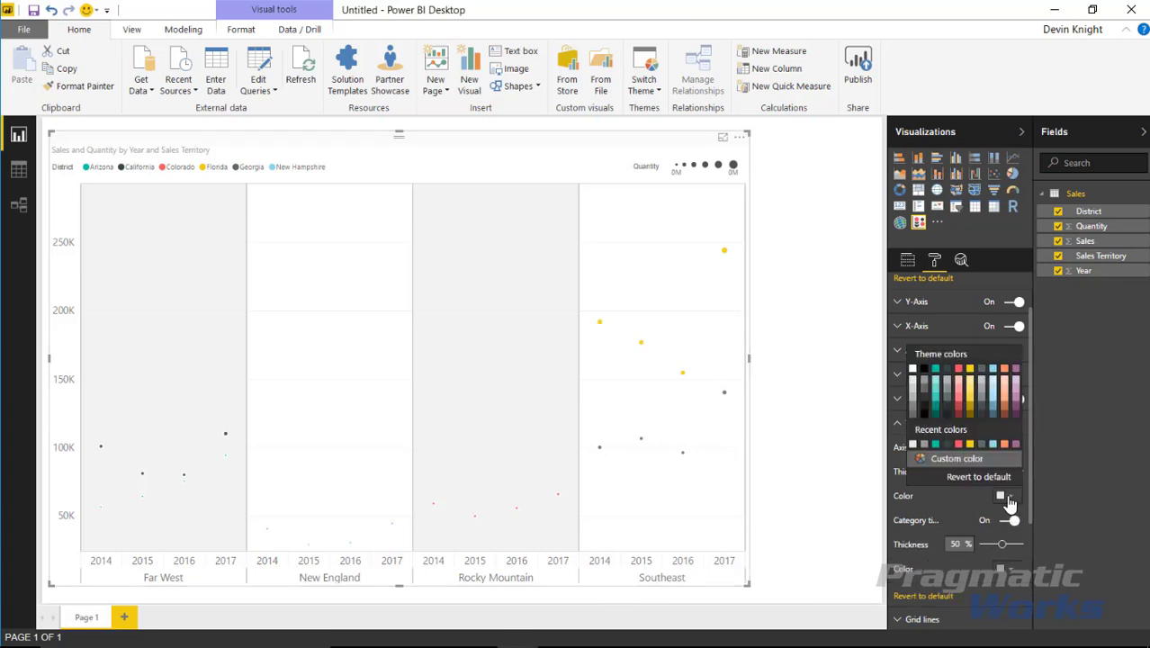
{"action": "left_click", "coordinate": [925, 370]}
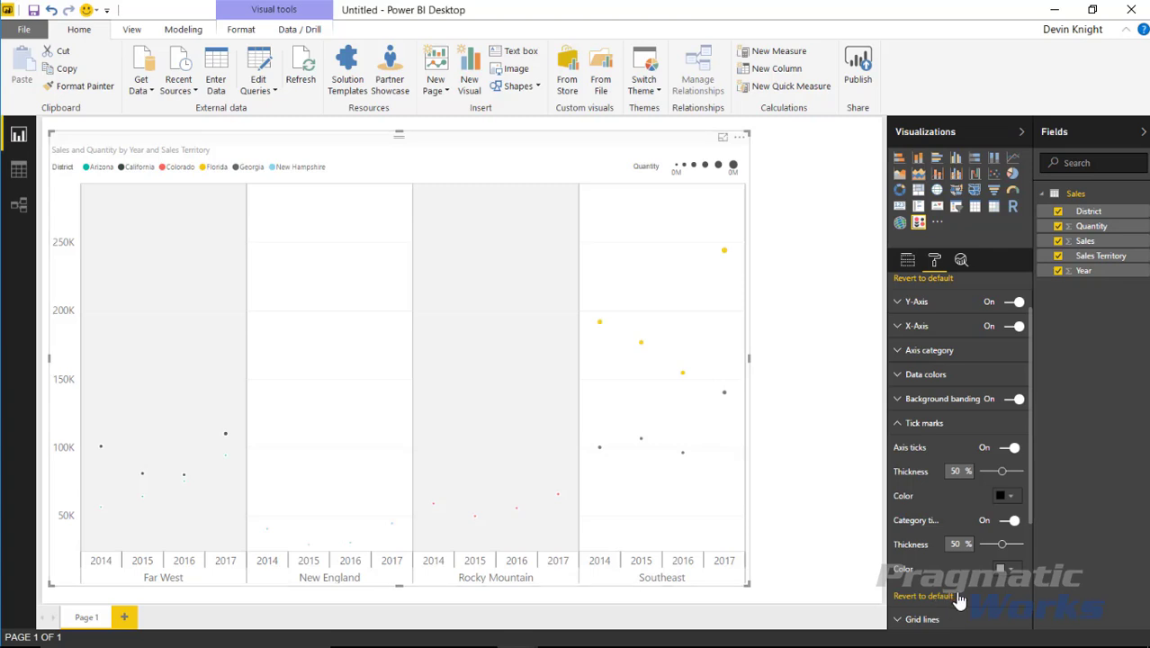
{"action": "left_click", "coordinate": [1005, 568]}
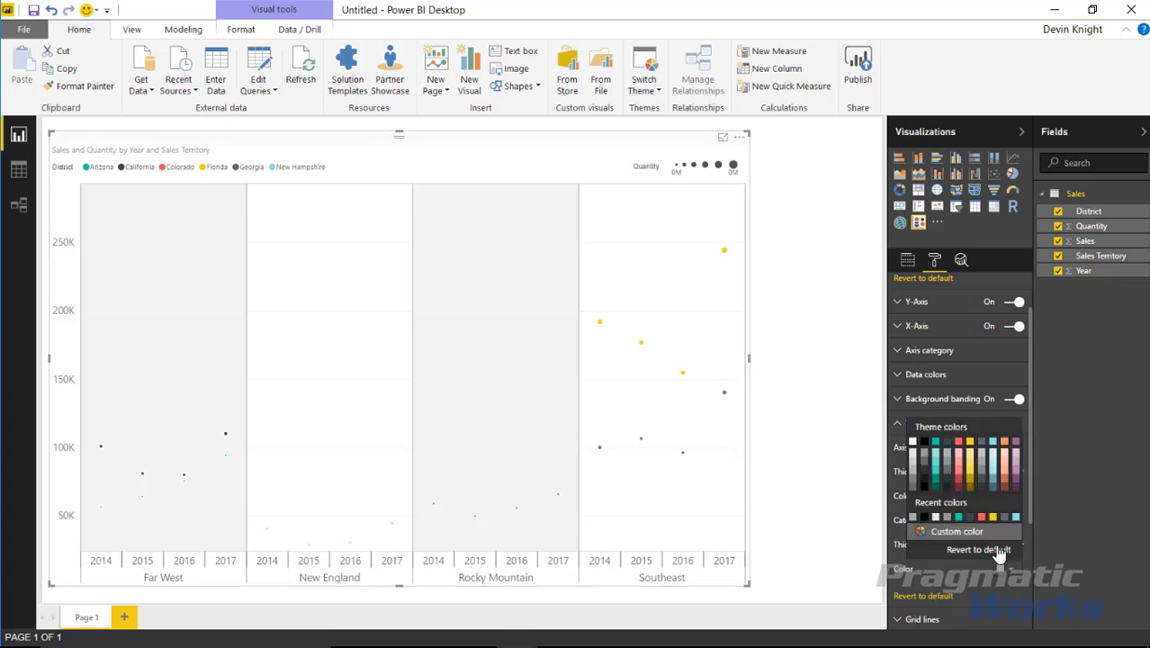
{"action": "left_click", "coordinate": [924, 442]}
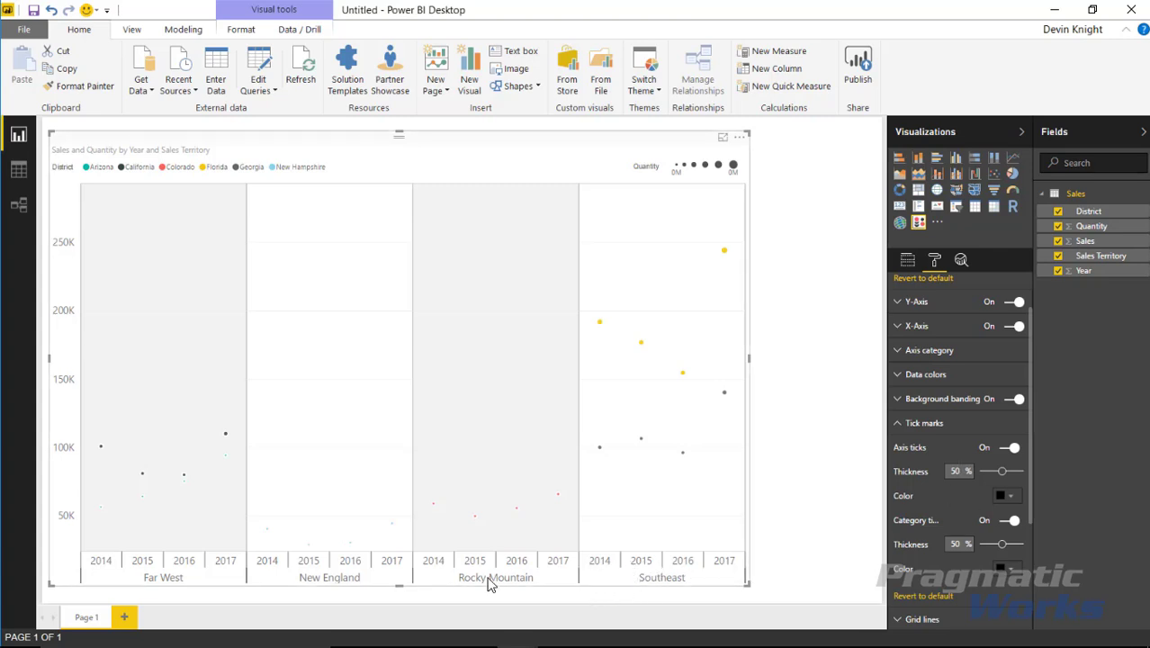
- Turn off the vertical category gridlines while keeping the horizontal gridlines at 50% thickness
{"action": "left_click", "coordinate": [903, 427]}
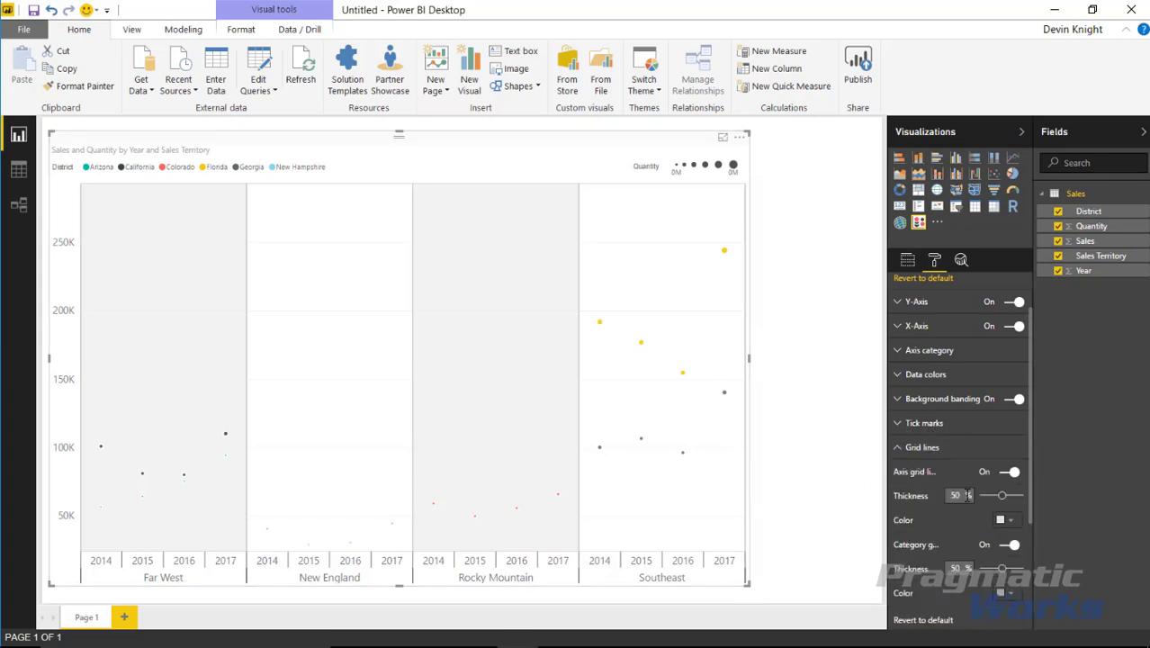
{"action": "left_click", "coordinate": [1010, 474]}
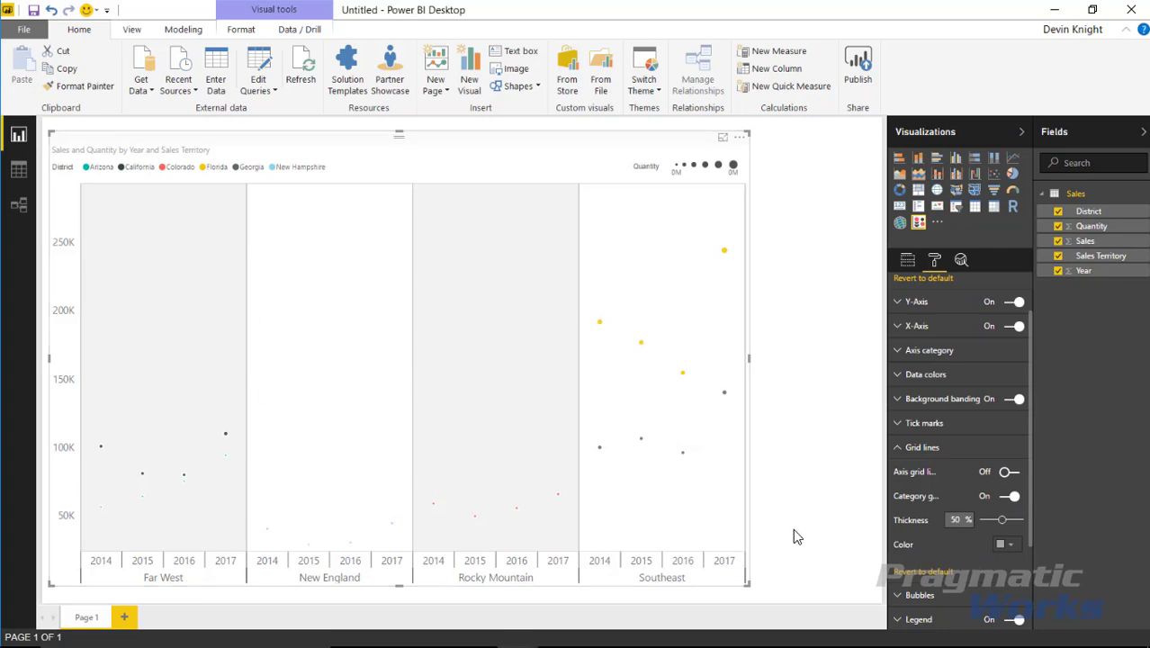
{"action": "left_click", "coordinate": [1010, 472]}
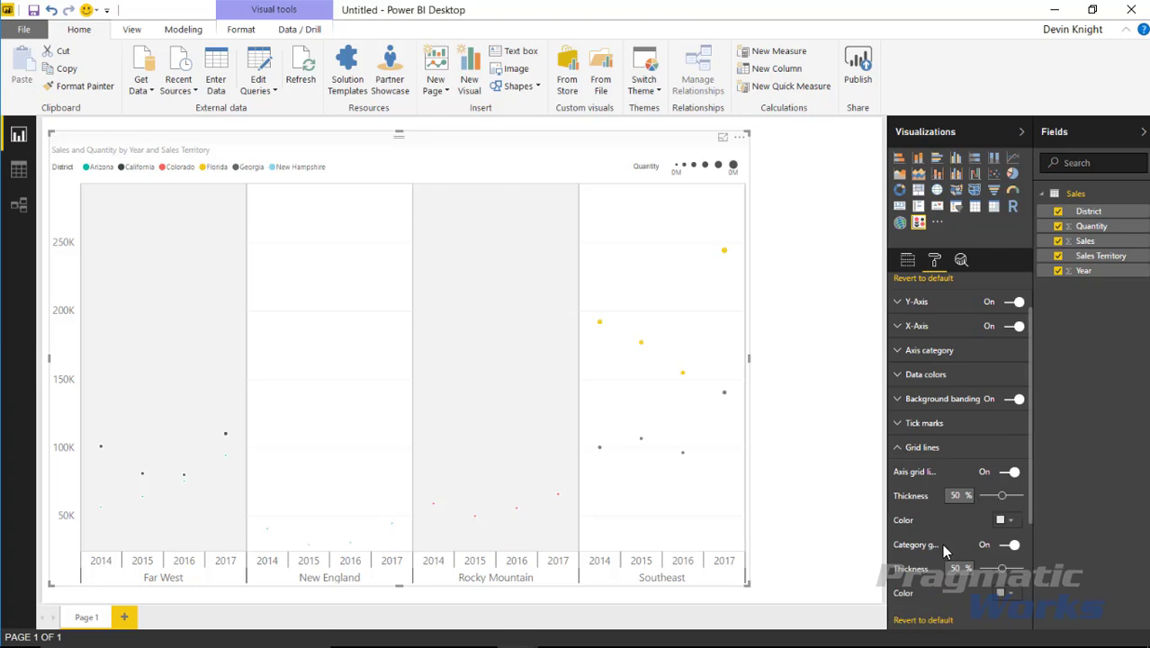
{"action": "left_click", "coordinate": [1012, 545]}
{"action": "left_click", "coordinate": [1012, 547]}
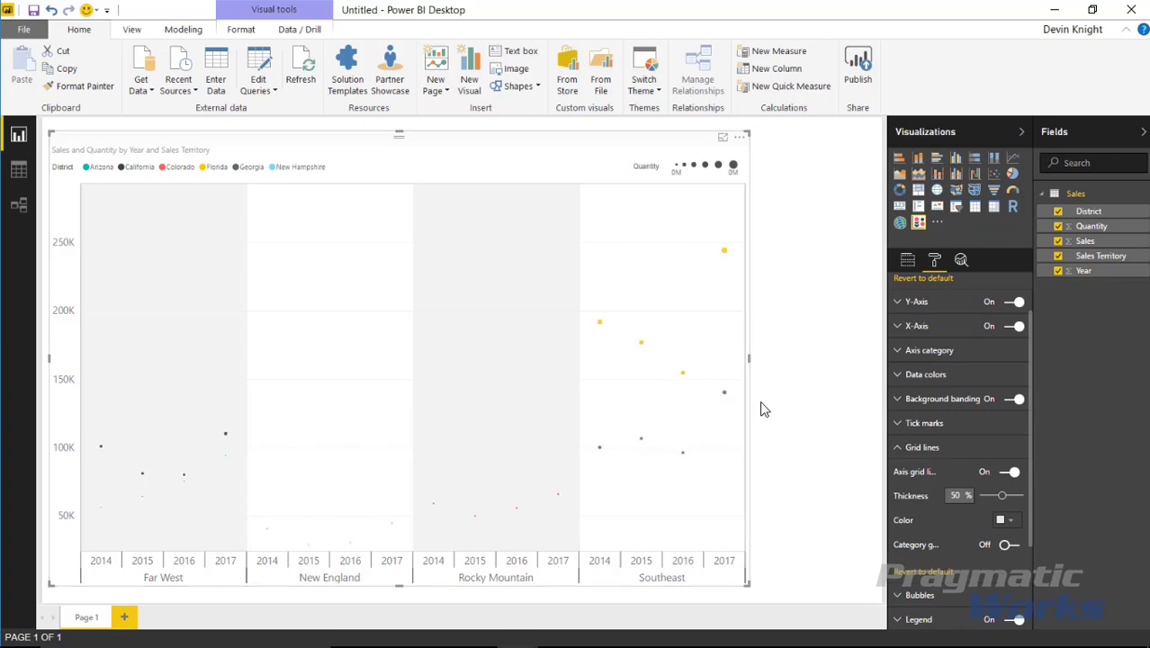
{"action": "left_click", "coordinate": [901, 450]}
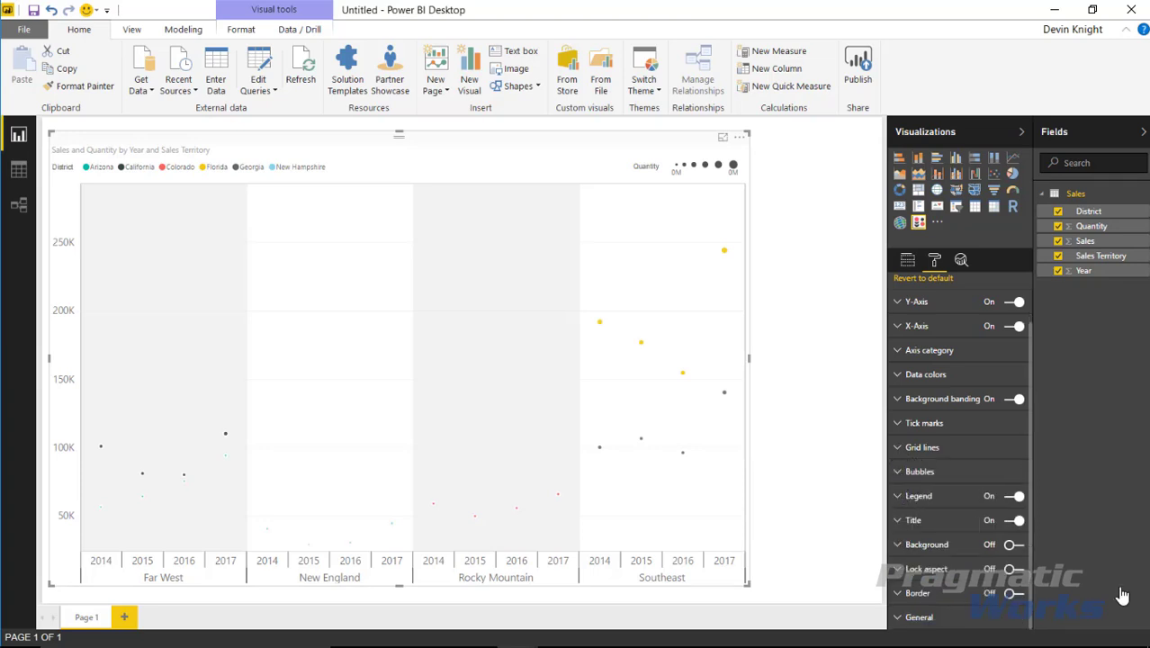
- Enlarge the bubbles to a max radius of 20 and min radius of 5
{"action": "left_click", "coordinate": [898, 472]}
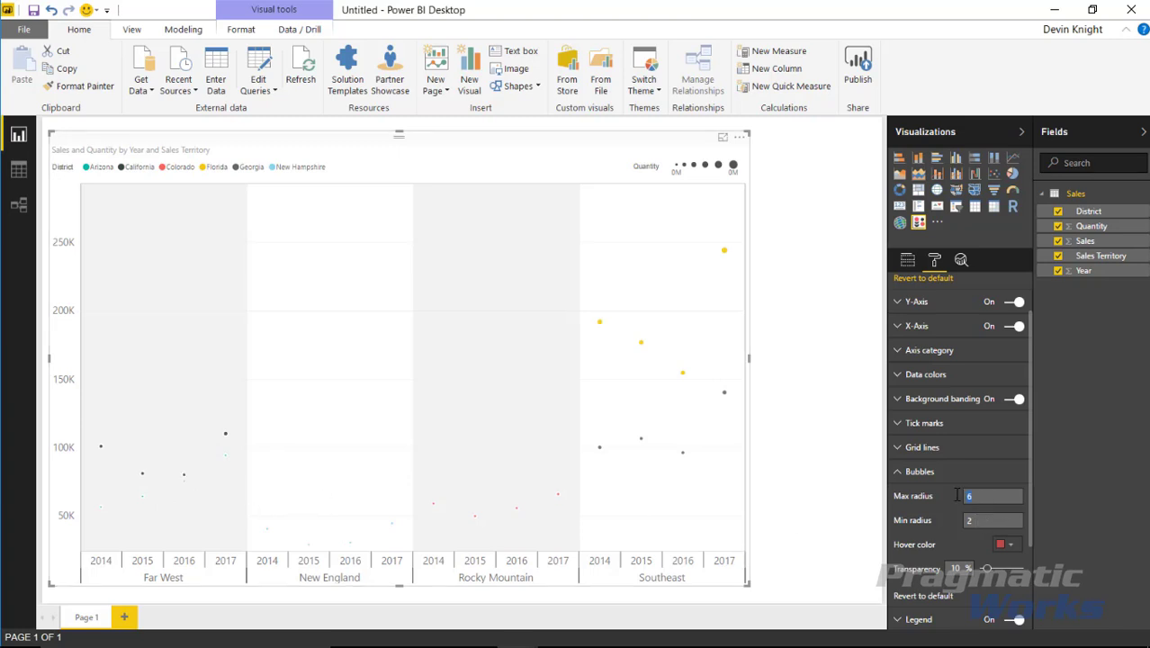
{"action": "type", "text": "0"}
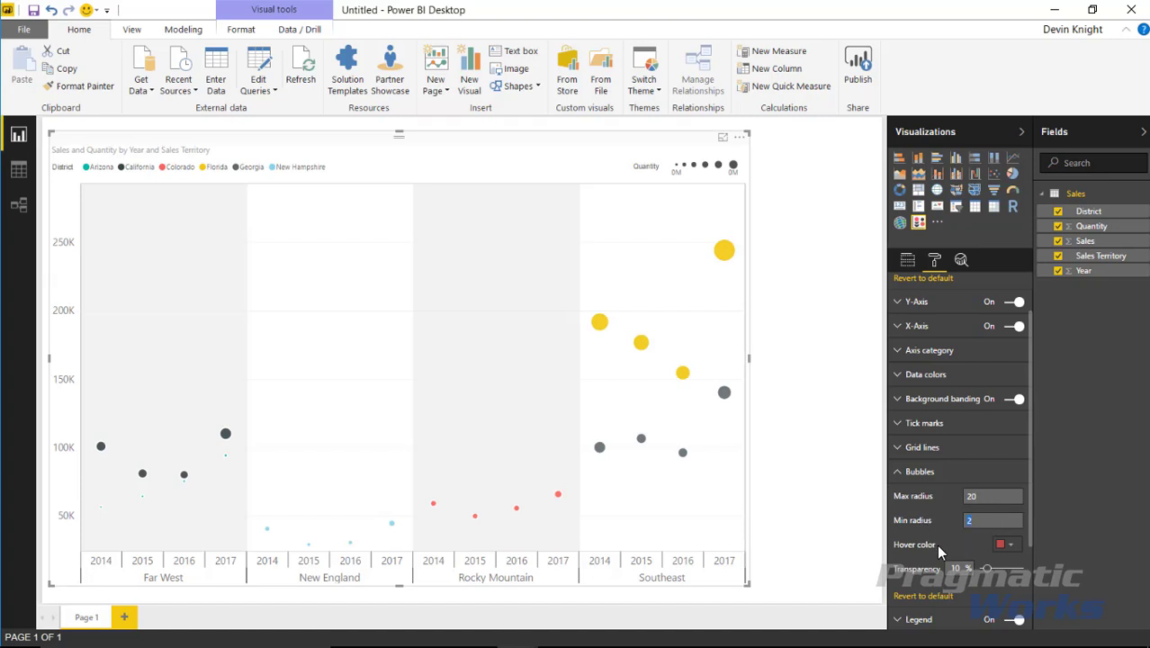
{"action": "type", "text": "5"}
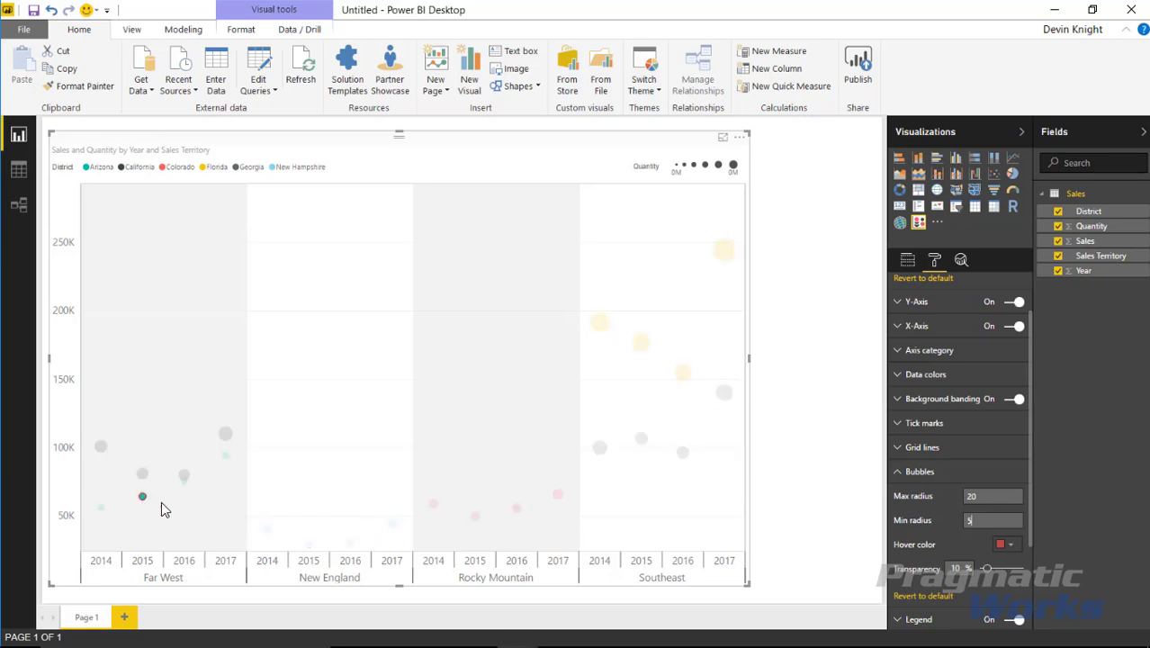
{"action": "mouse_move", "coordinate": [603, 329]}
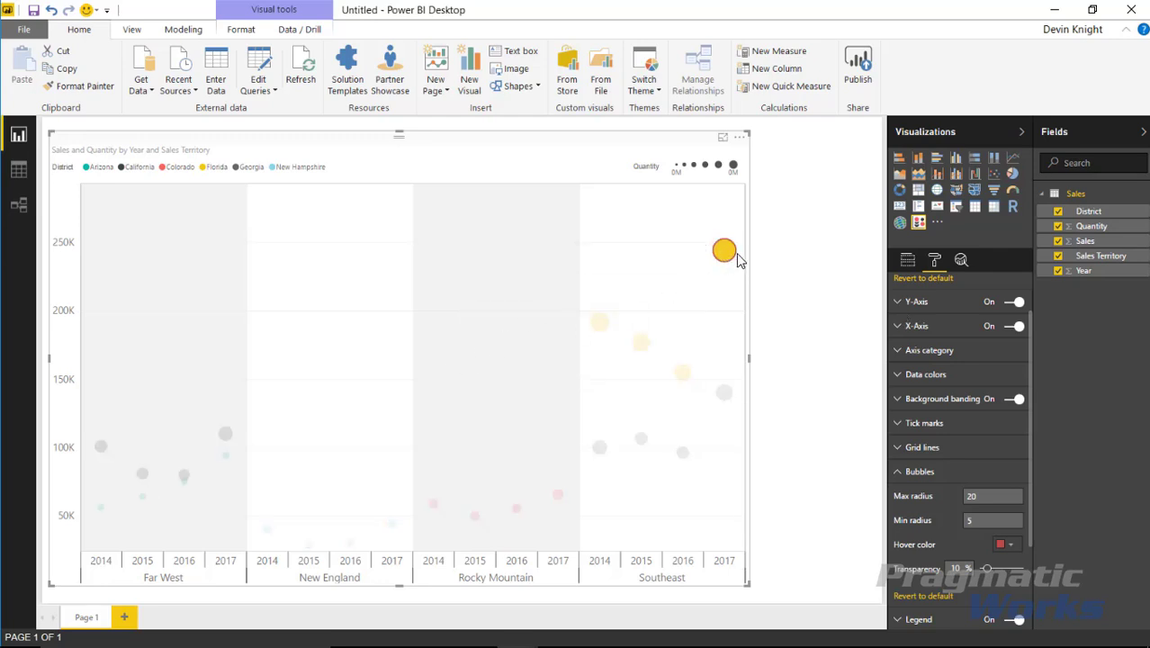
{"action": "mouse_move", "coordinate": [729, 255]}
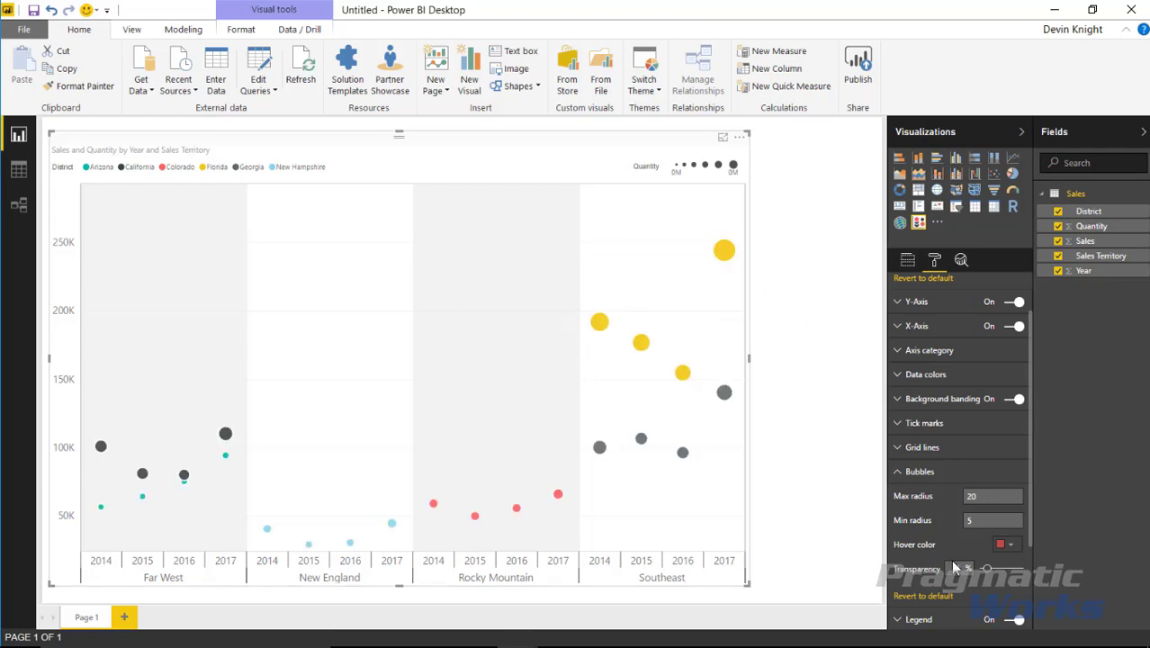
- Adjust bubble transparency and make the hover highlight colour teal
{"action": "mouse_move", "coordinate": [990, 573]}
{"action": "left_mouse_down"}
{"action": "mouse_move", "coordinate": [1011, 573]}
{"action": "mouse_move", "coordinate": [987, 571]}
{"action": "left_mouse_up"}
{"action": "left_click", "coordinate": [724, 252]}
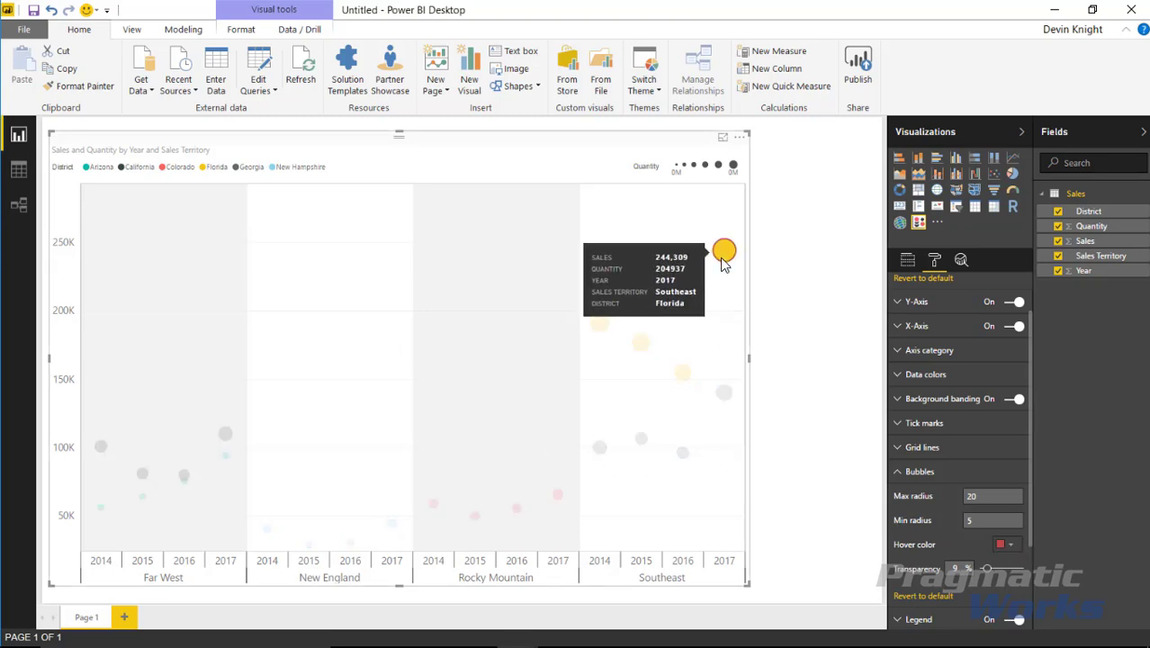
{"action": "left_click", "coordinate": [1012, 547]}
{"action": "left_click", "coordinate": [968, 500]}
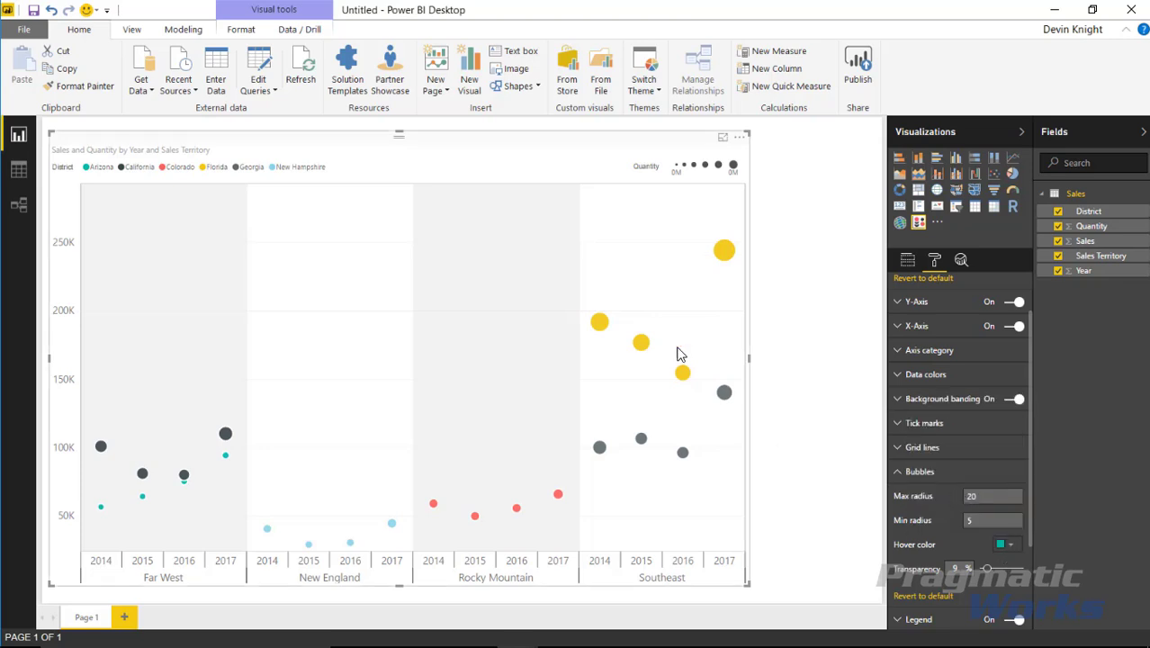
{"action": "mouse_move", "coordinate": [727, 256]}
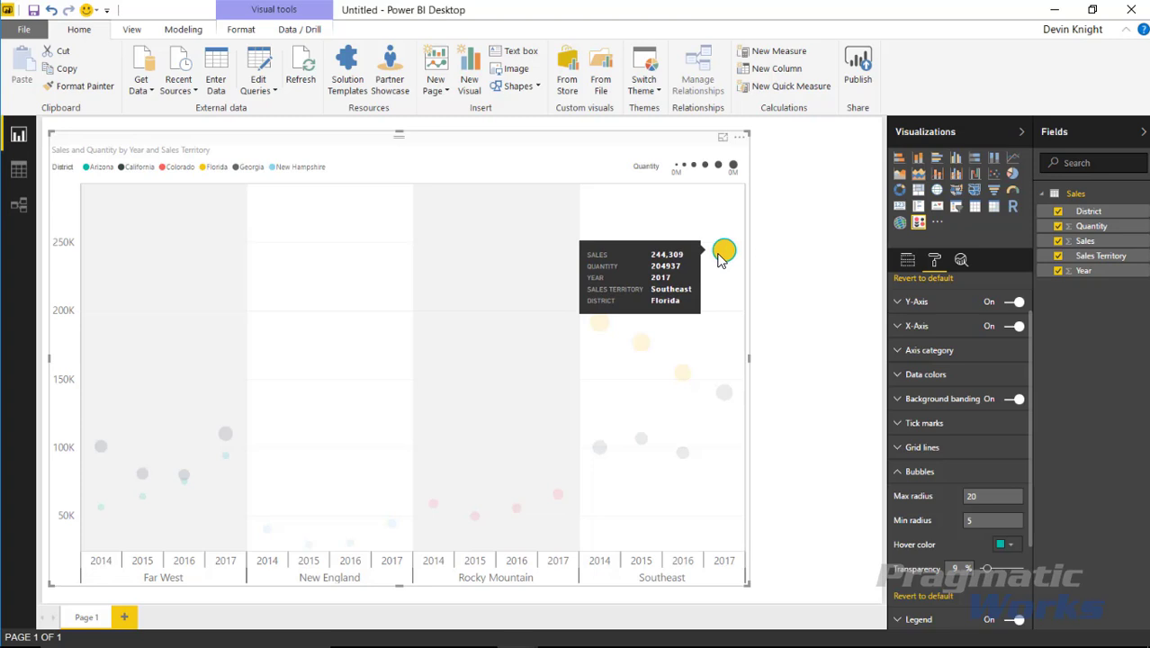
{"action": "left_click", "coordinate": [899, 473]}
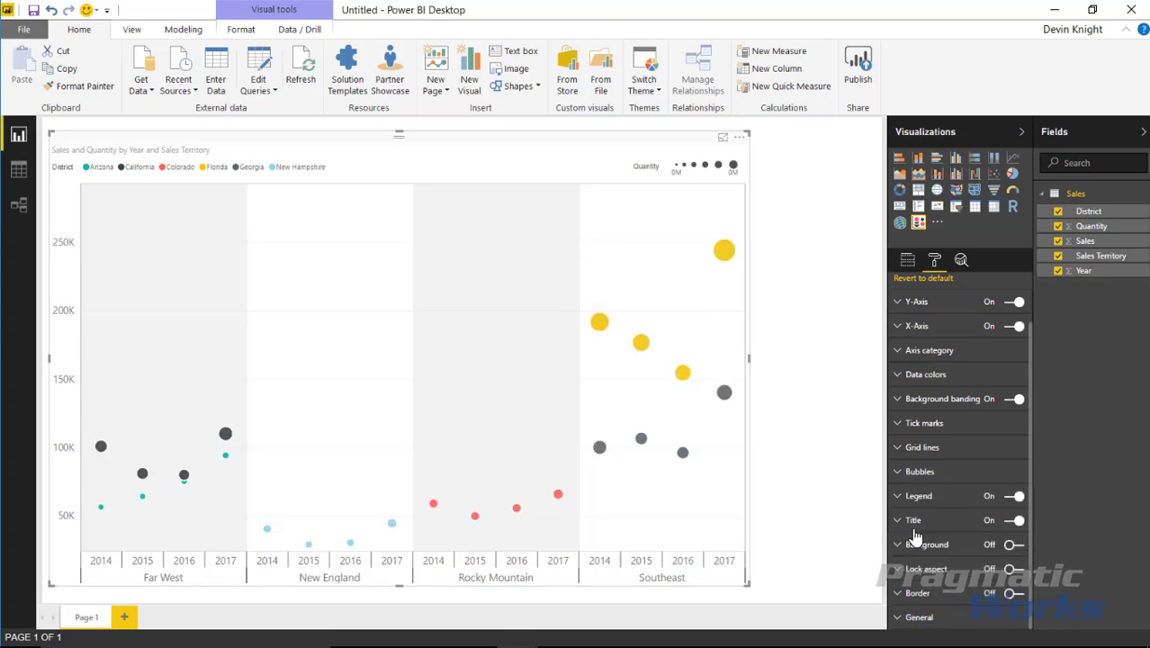
- Try the legend on the right, return it to Top, and raise its text size to 12
{"action": "left_click", "coordinate": [897, 496]}
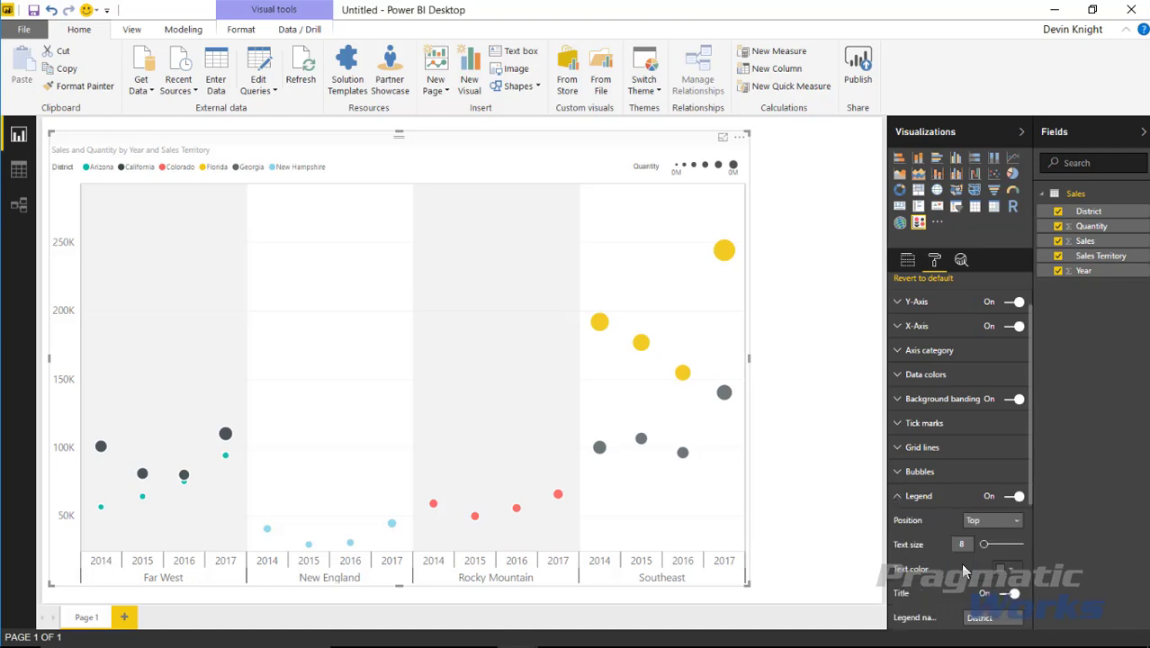
{"action": "left_click", "coordinate": [1006, 522]}
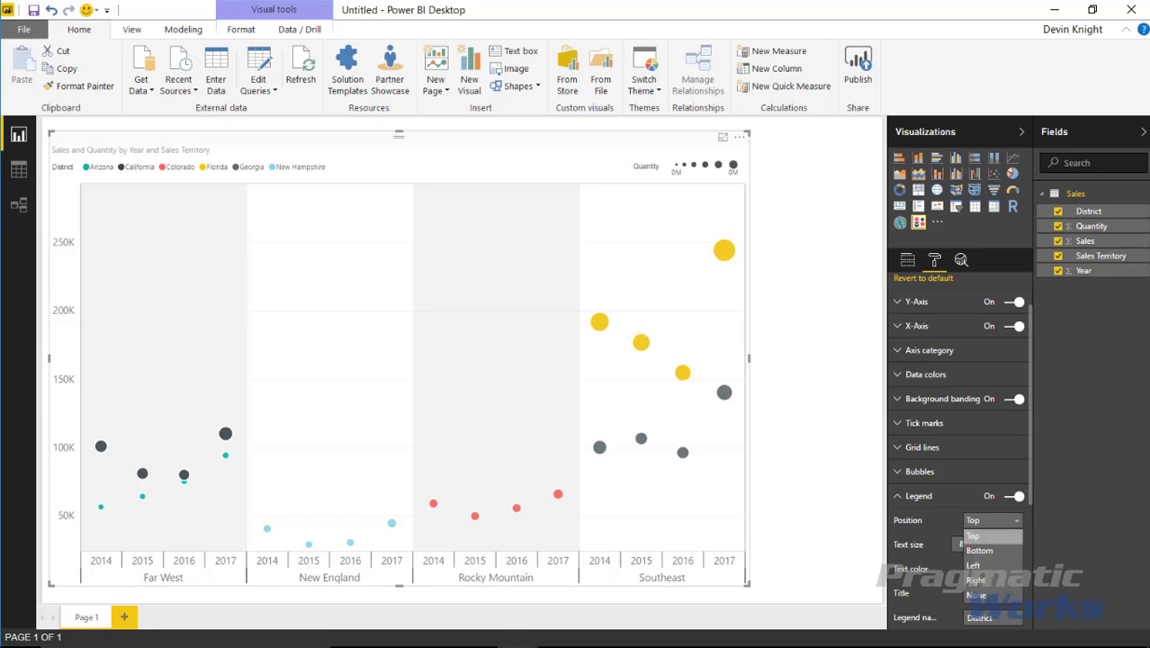
{"action": "left_click", "coordinate": [1006, 579]}
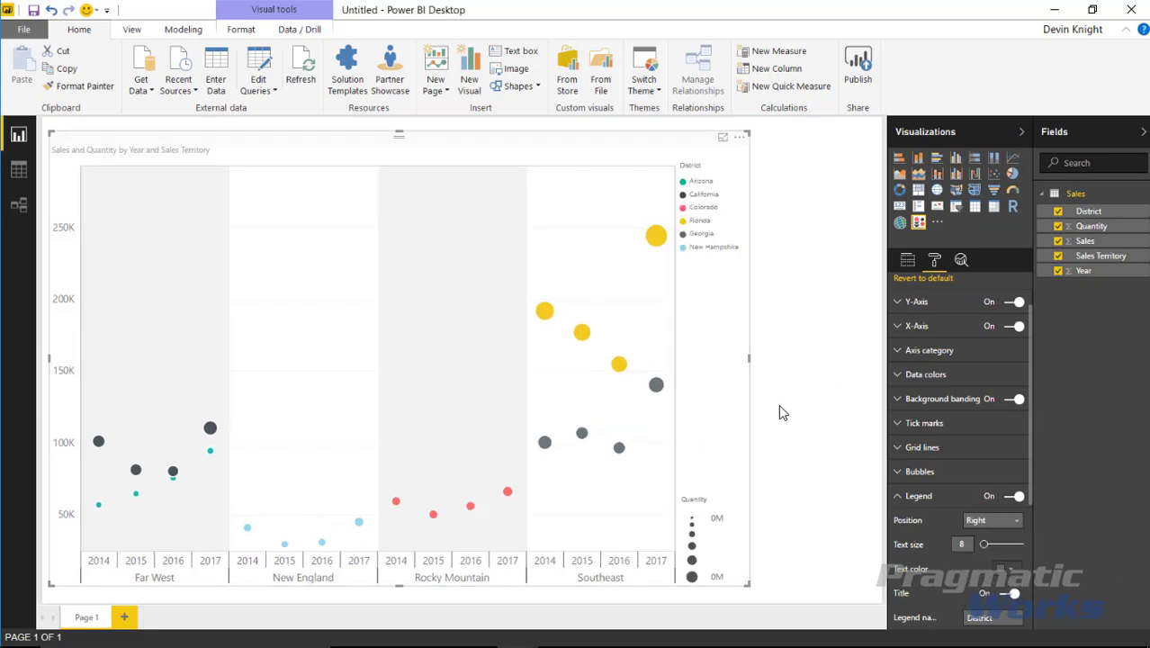
{"action": "left_click", "coordinate": [995, 521]}
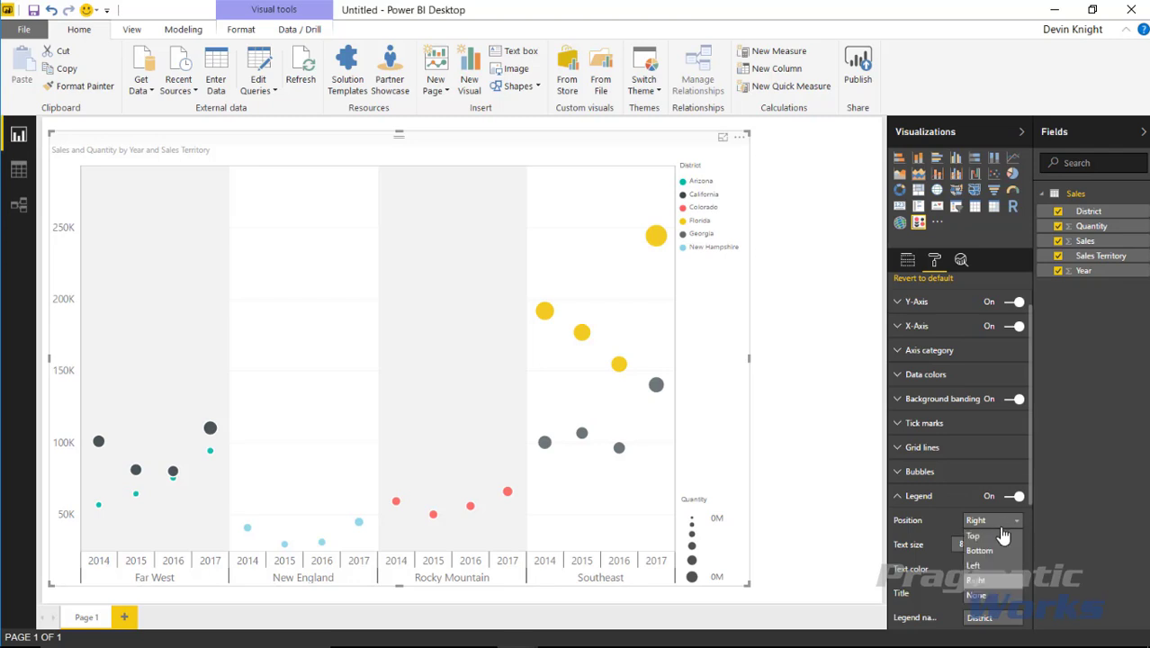
{"action": "left_click", "coordinate": [995, 535]}
{"action": "left_click_drag", "start_coordinate": [986, 544], "coordinate": [989, 549]}
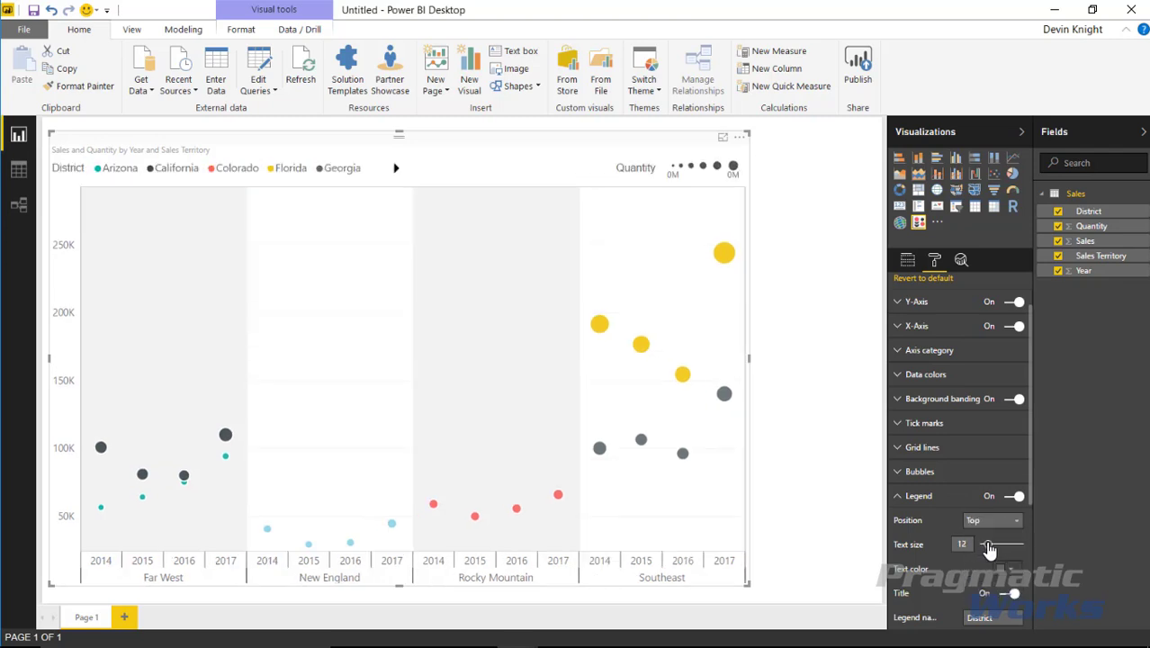
{"action": "scroll", "coordinate": [946, 558], "scroll_direction": "down", "scroll_amount": 3}
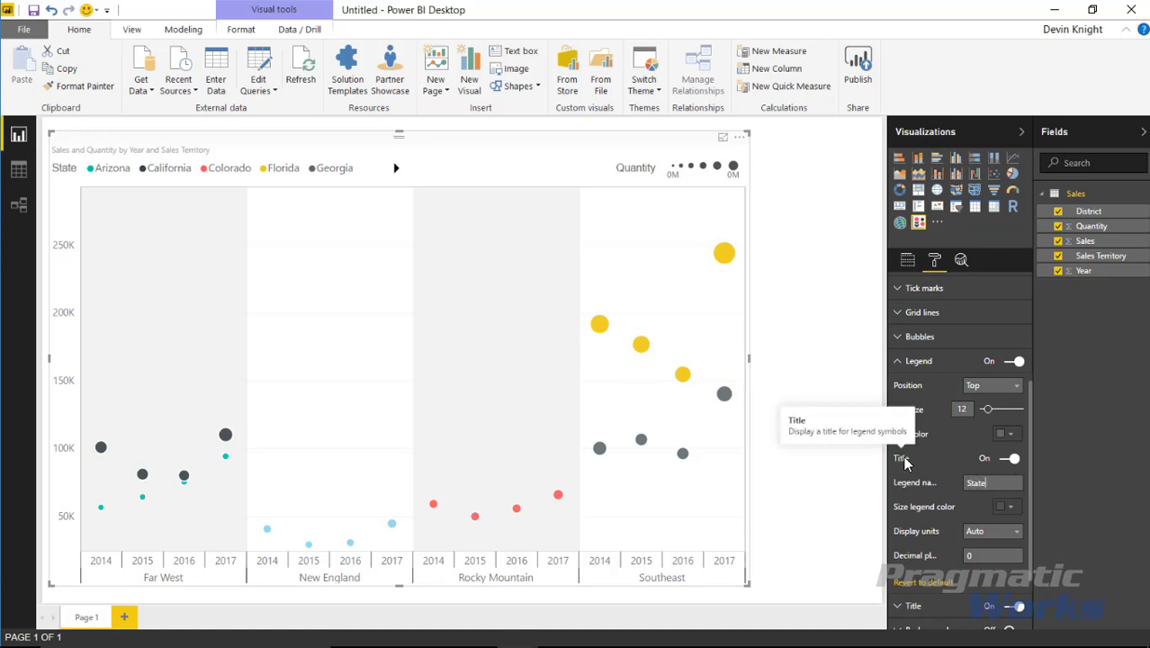
- Show the Quantity size legend values in thousands, 8K to 205K
{"action": "left_click", "coordinate": [998, 533]}
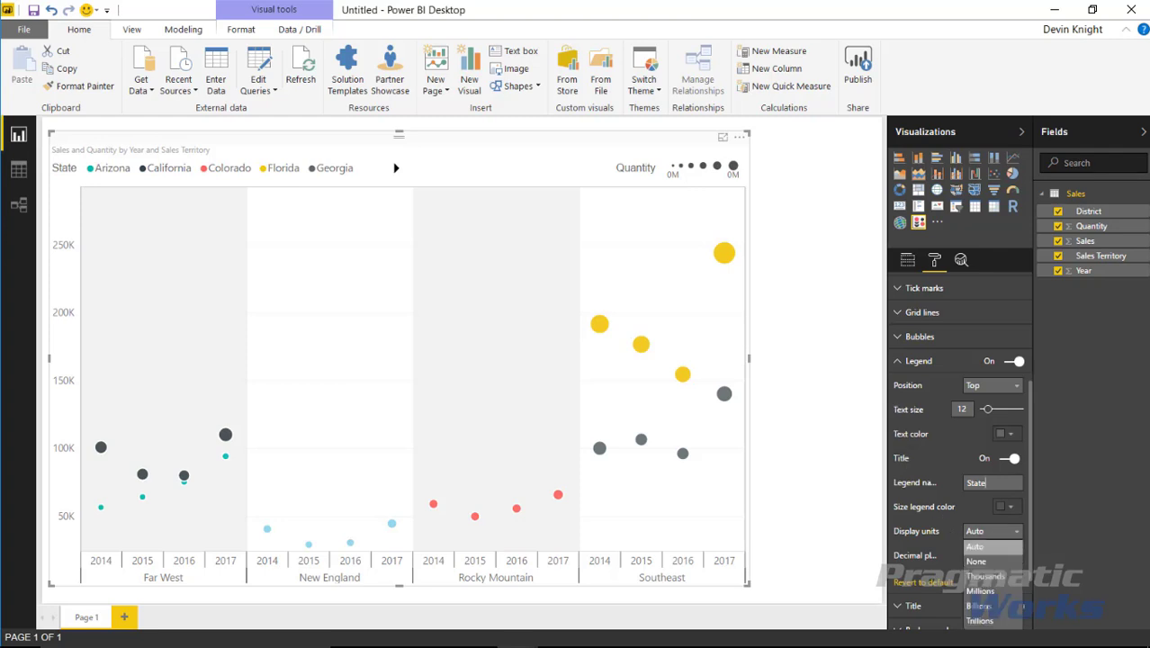
{"action": "left_click", "coordinate": [986, 577]}
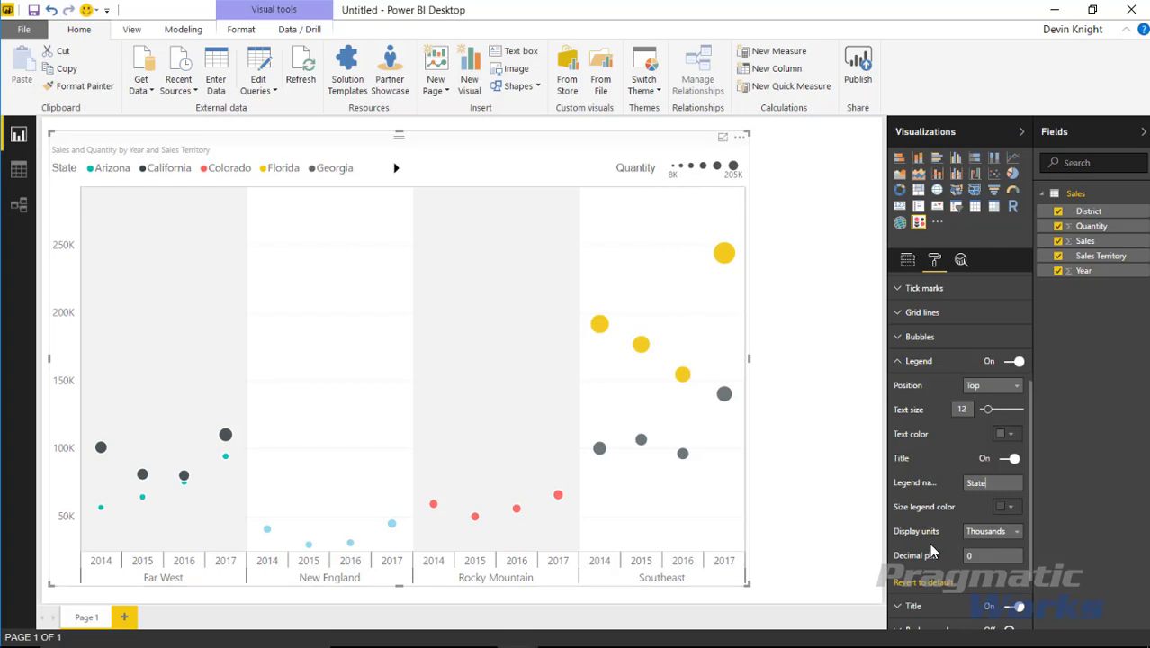
{"action": "left_click", "coordinate": [988, 533]}
{"action": "left_click", "coordinate": [981, 546]}
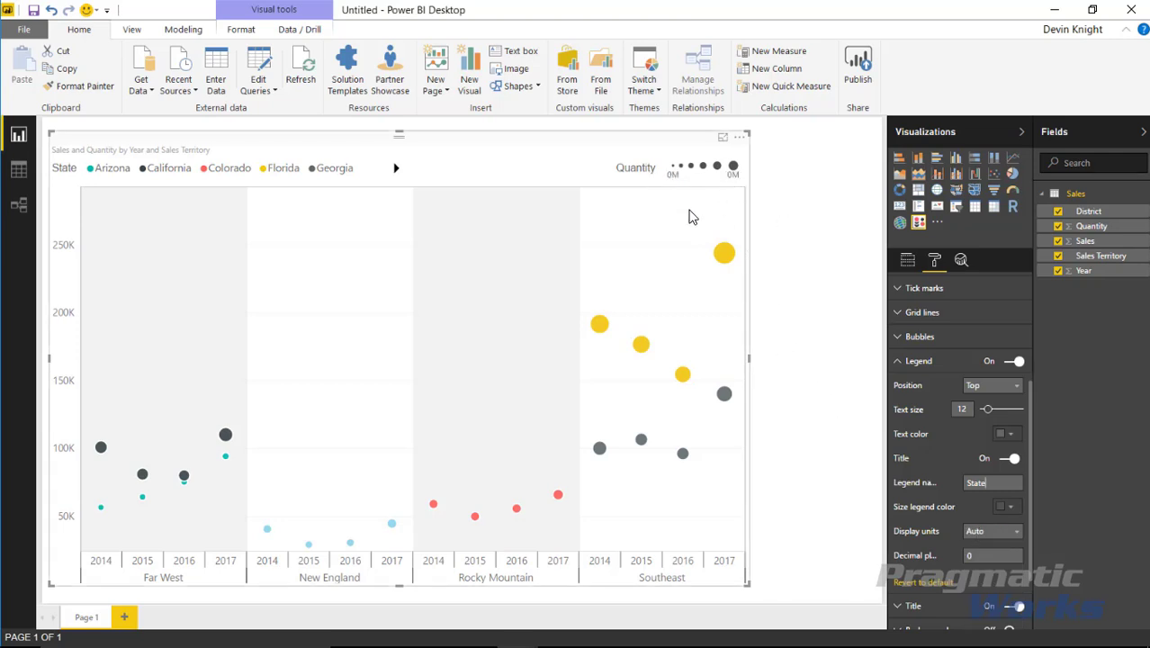
{"action": "left_click", "coordinate": [1017, 532]}
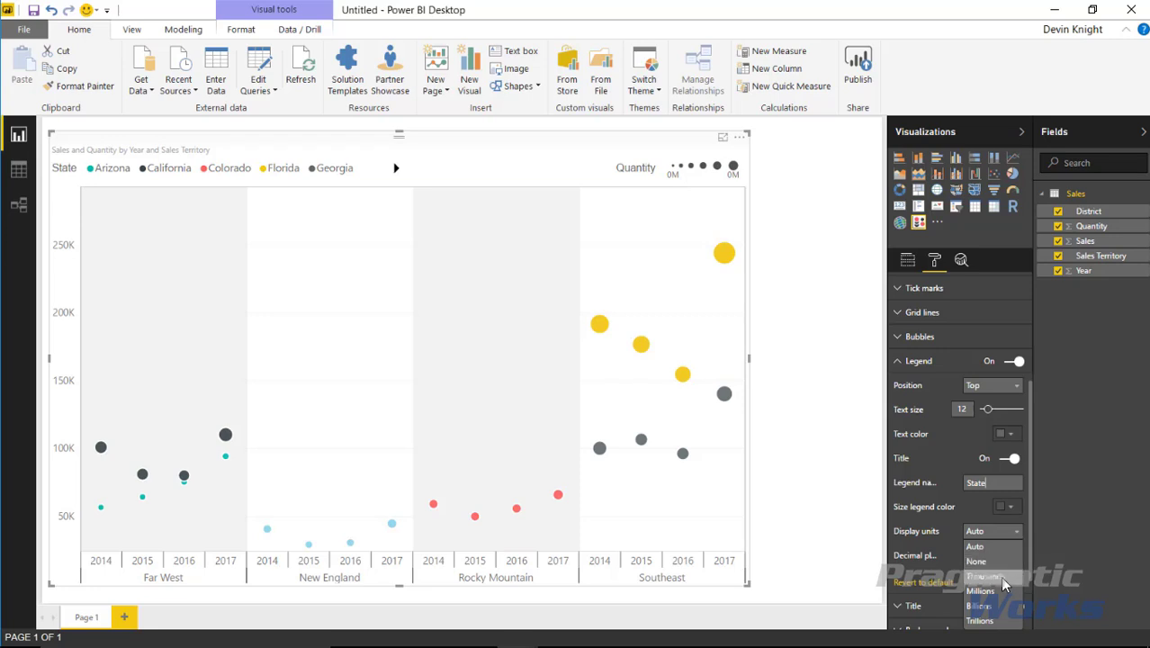
{"action": "left_click", "coordinate": [1000, 576]}
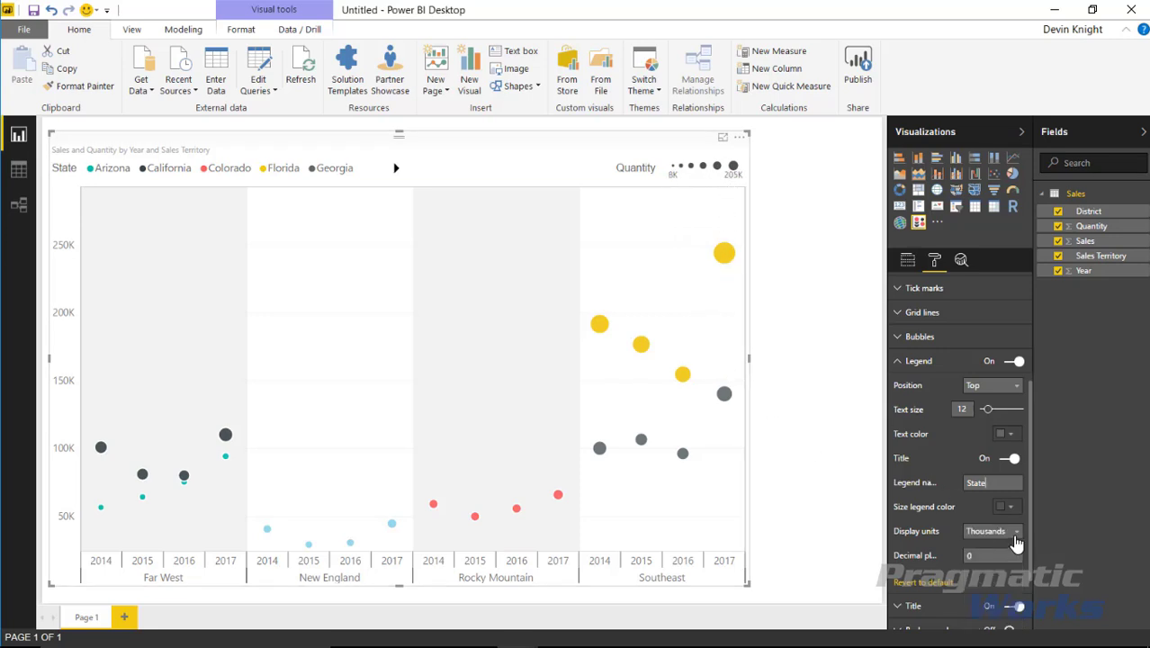
- Try red for the size legend dots, then set them back to grey
{"action": "left_click", "coordinate": [1006, 507]}
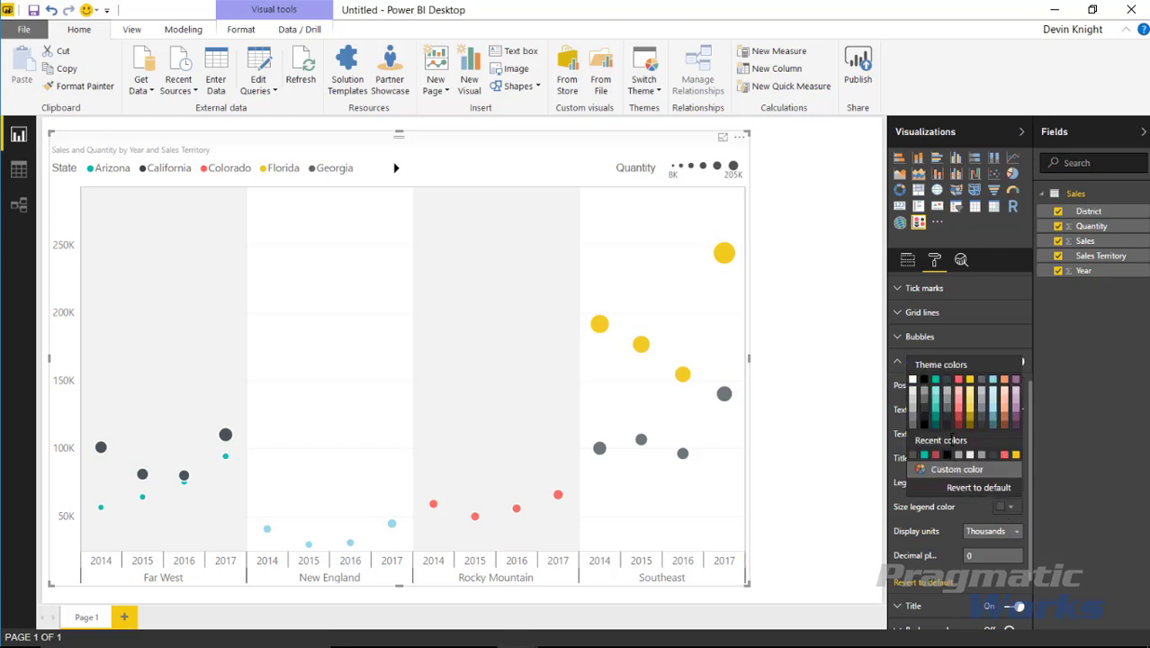
{"action": "left_click", "coordinate": [959, 380]}
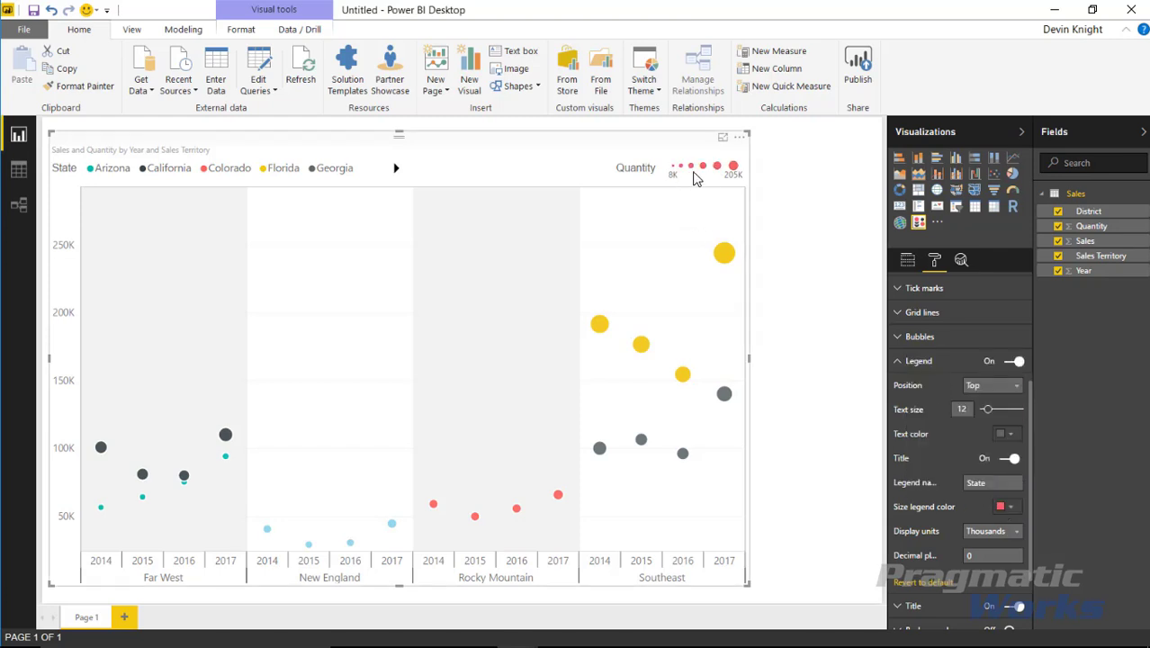
{"action": "left_click", "coordinate": [1007, 509]}
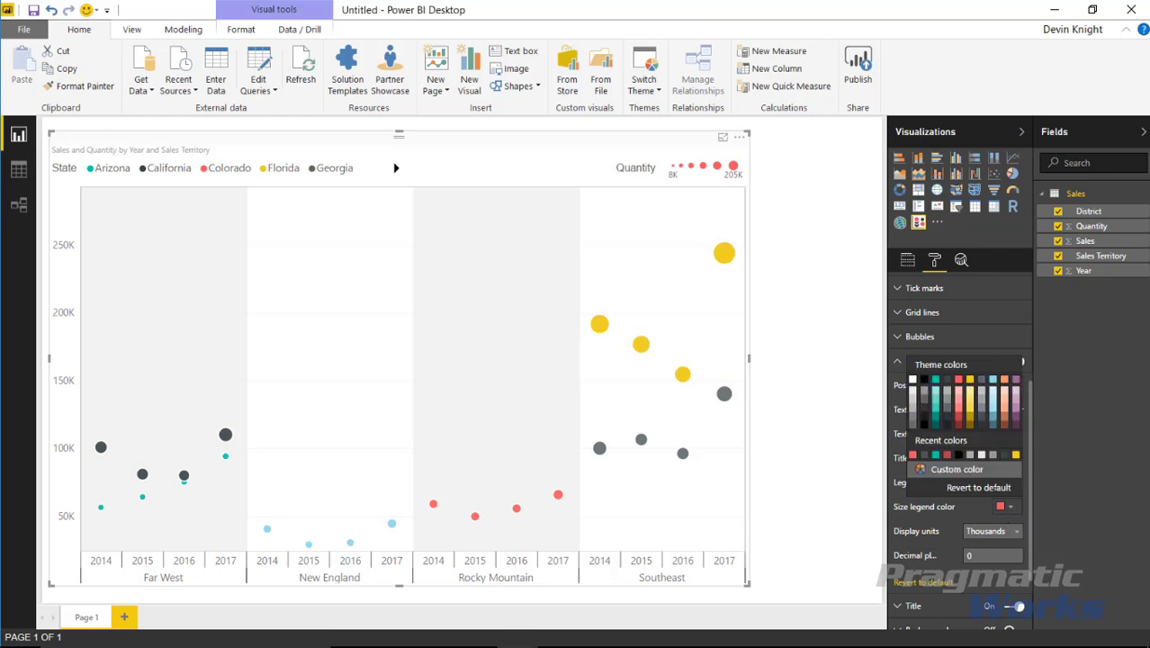
{"action": "left_click", "coordinate": [978, 487]}
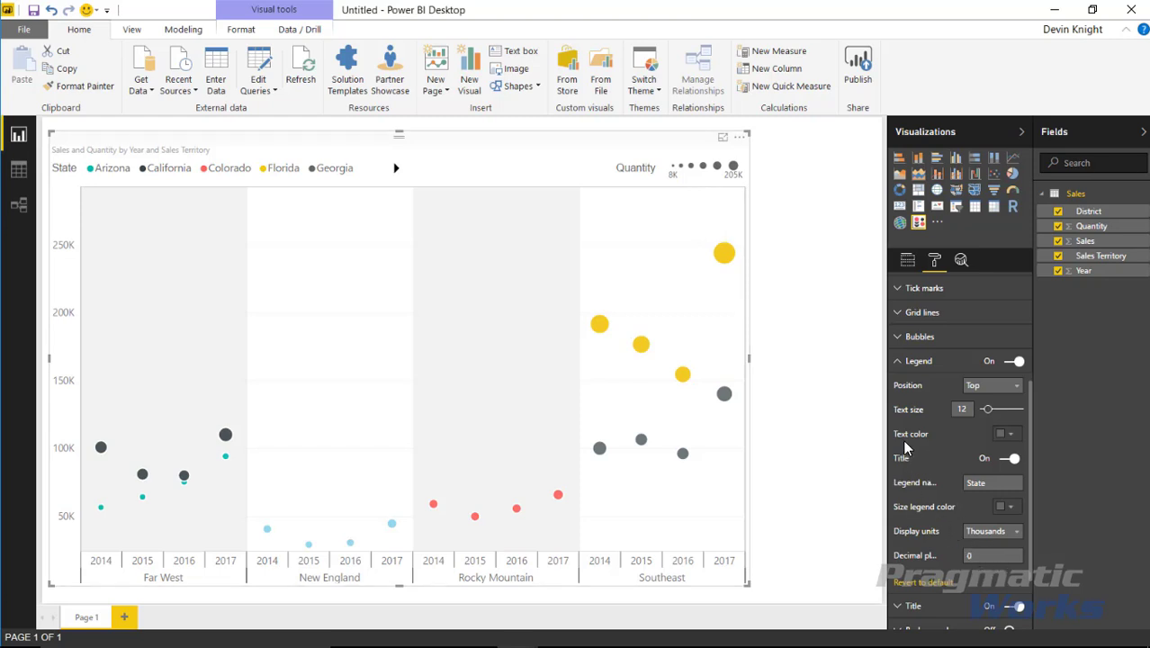
- Close the legend settings and switch the dot plot's title off
{"action": "left_click", "coordinate": [911, 361]}
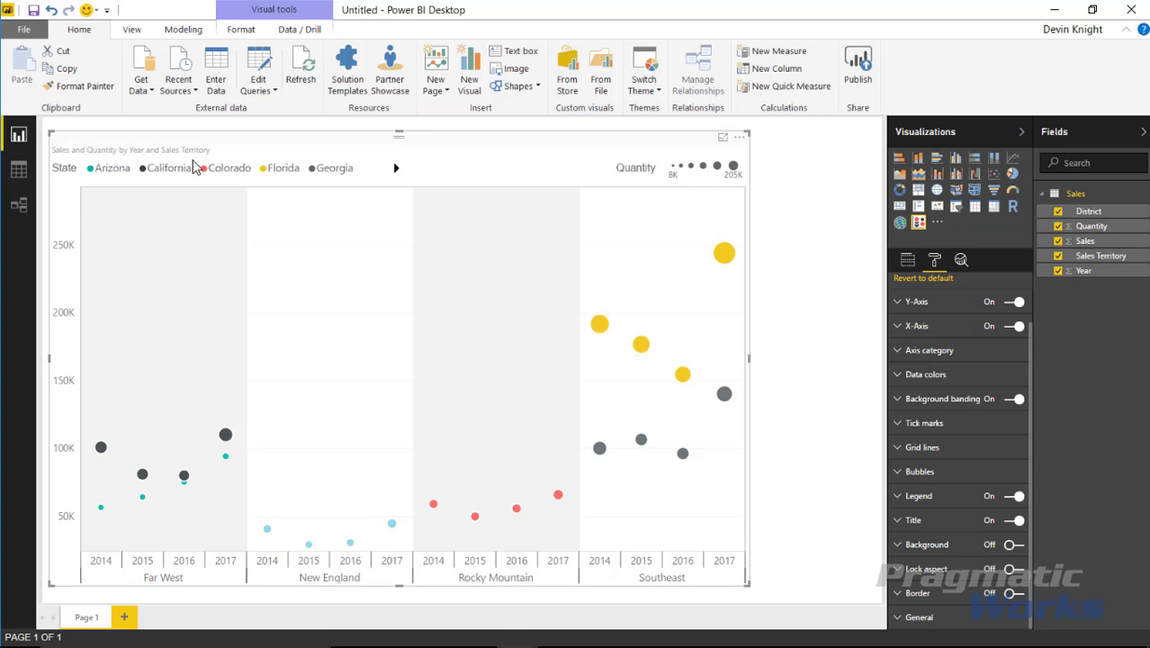
{"action": "left_click", "coordinate": [1013, 521]}
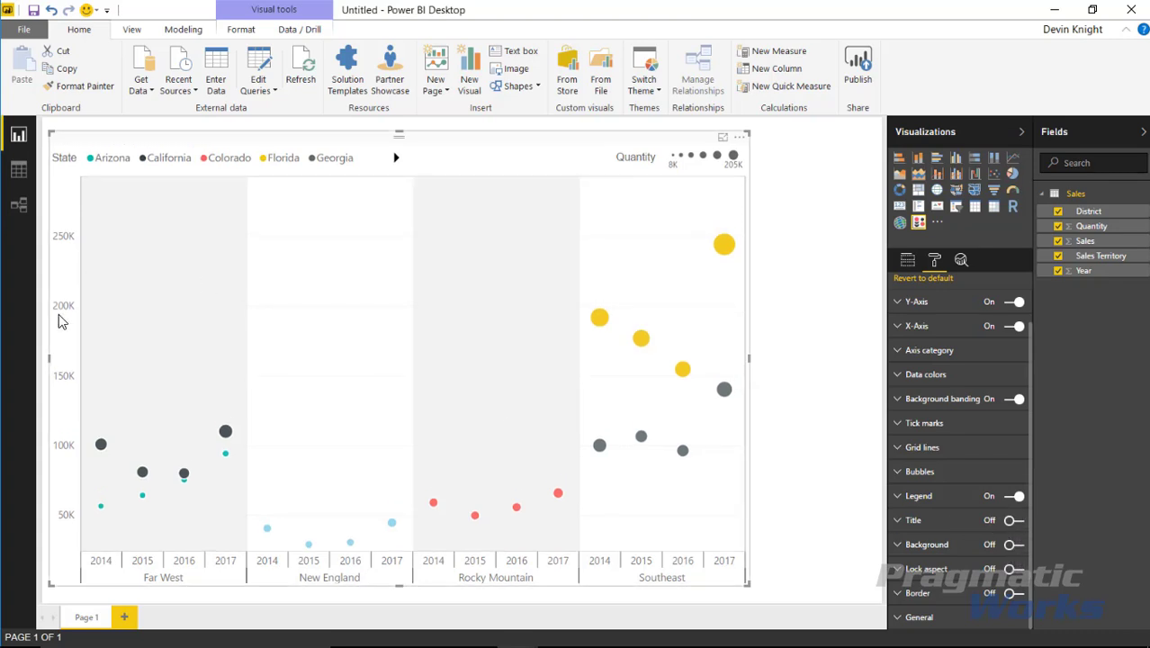